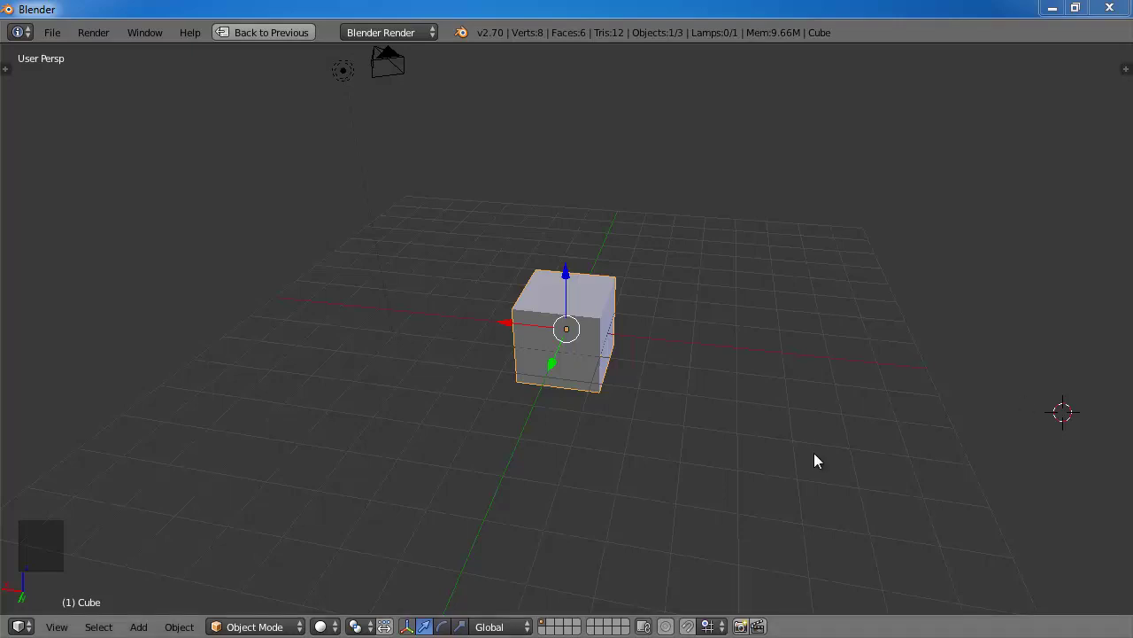
- Place the 3D cursor beside the cube, then orbit and zoom to a raised view of it
{"action": "left_click", "coordinate": [653, 404]}
{"action": "scroll", "coordinate": [654, 404], "scroll_direction": "down", "scroll_amount": 5}
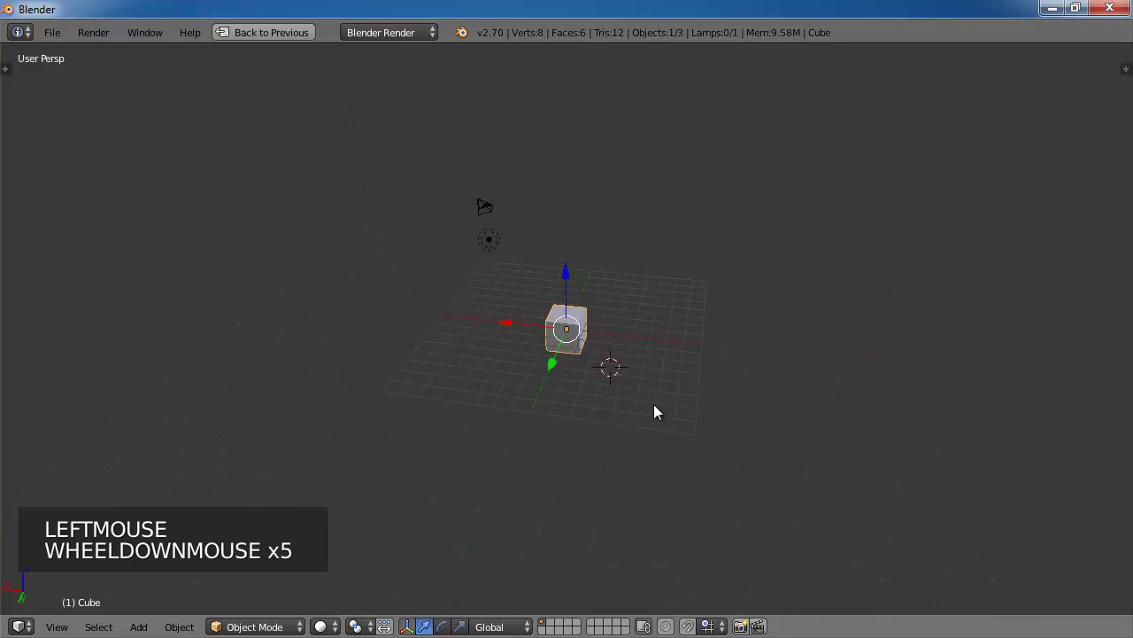
{"action": "middle_click_drag", "start_coordinate": [653, 404], "coordinate": [734, 407]}
{"action": "scroll", "coordinate": [701, 406], "scroll_direction": "up", "scroll_amount": 3}
{"action": "scroll", "coordinate": [756, 415], "scroll_direction": "up", "scroll_amount": 2}
{"action": "scroll", "coordinate": [750, 417], "scroll_direction": "down", "scroll_amount": 3}
{"action": "scroll", "coordinate": [760, 381], "scroll_direction": "down", "scroll_amount": 3}
{"action": "scroll", "coordinate": [732, 409], "scroll_direction": "down", "scroll_amount": 3}
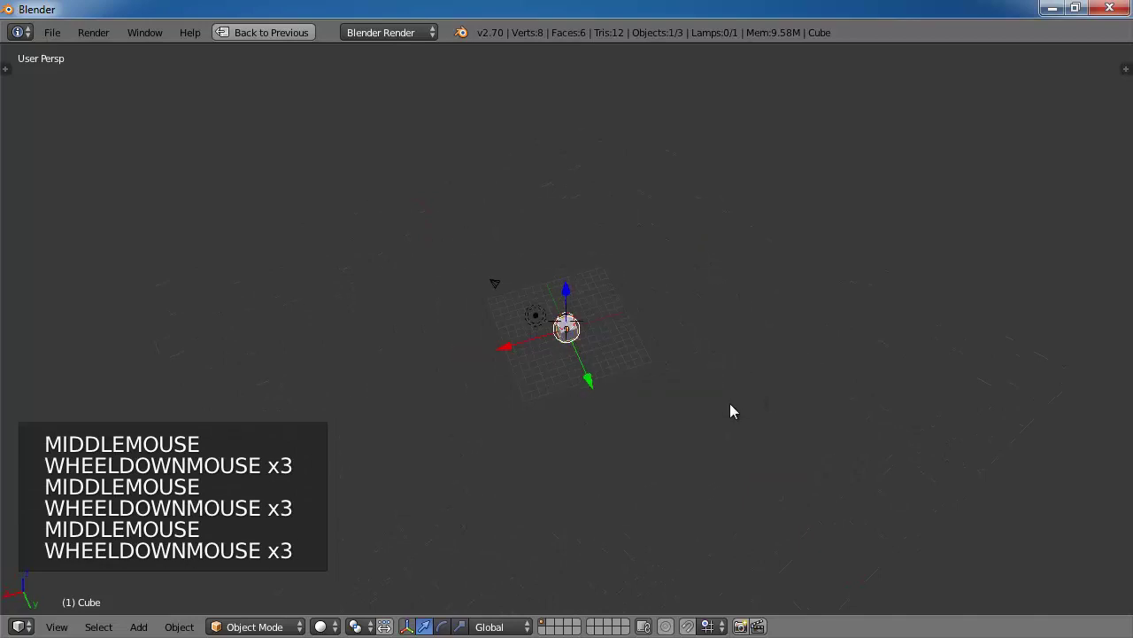
{"action": "scroll", "coordinate": [732, 408], "scroll_direction": "up", "scroll_amount": 9}
{"action": "scroll", "coordinate": [731, 409], "scroll_direction": "down", "scroll_amount": 3}
{"action": "scroll", "coordinate": [719, 397], "scroll_direction": "up", "scroll_amount": 2}
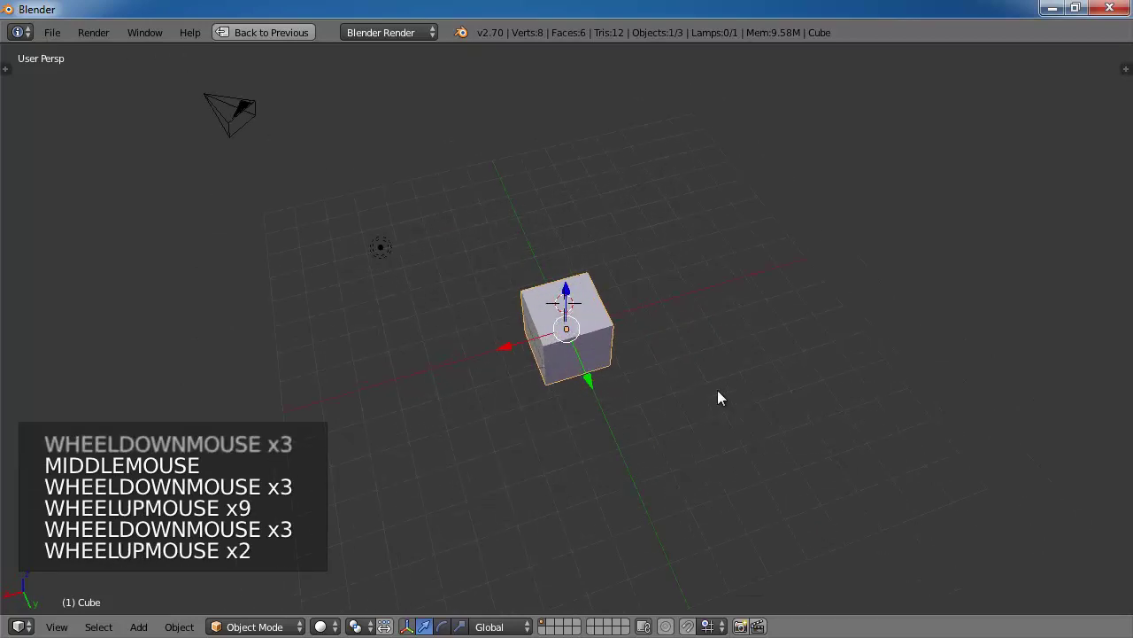
- Orbit to a lower angle and pan the view so the cube sits near the bottom
{"action": "middle_click_drag", "start_coordinate": [718, 396], "coordinate": [683, 322]}
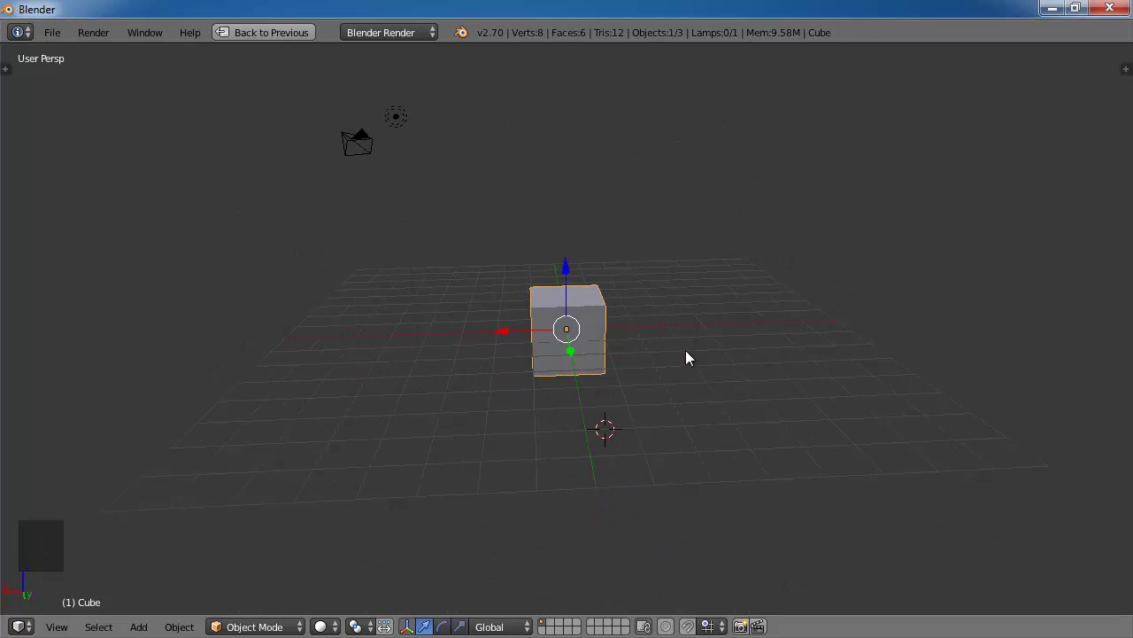
{"action": "middle_click_drag", "start_coordinate": [686, 352], "coordinate": [813, 317], "text": "shift"}
{"action": "middle_click_drag", "start_coordinate": [716, 342], "coordinate": [703, 387], "text": "shift"}
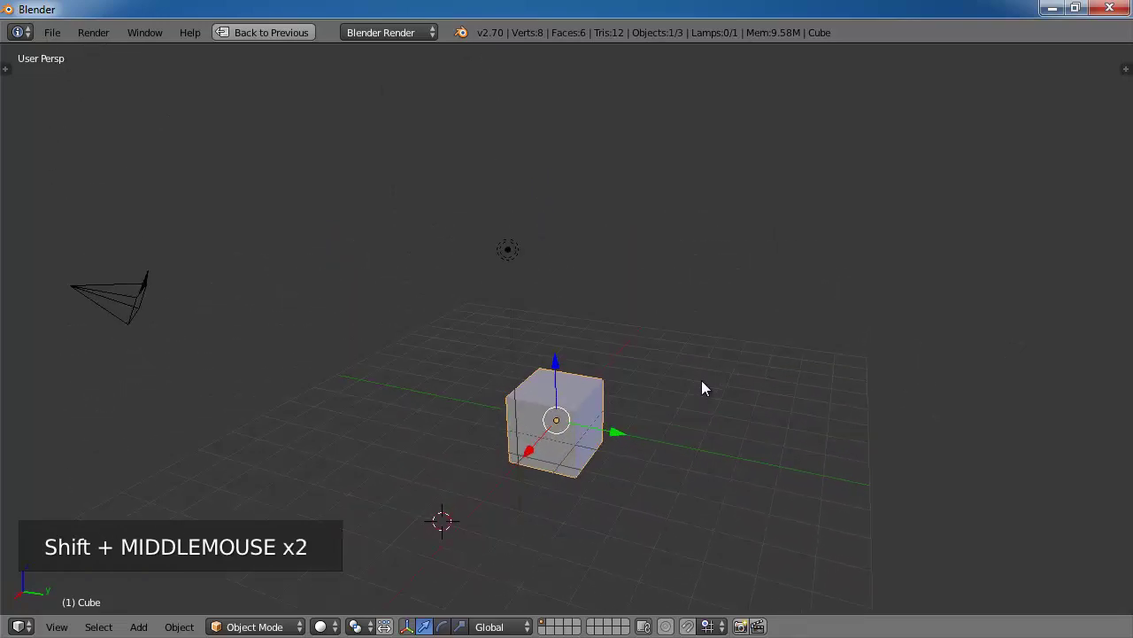
{"action": "mouse_move", "coordinate": [699, 319]}
{"action": "middle_mouse_down", "text": "shift"}
{"action": "mouse_move", "coordinate": [703, 402]}
{"action": "mouse_move", "coordinate": [708, 319]}
{"action": "mouse_move", "coordinate": [648, 288]}
{"action": "mouse_move", "coordinate": [825, 289]}
{"action": "mouse_move", "coordinate": [557, 283]}
{"action": "mouse_move", "coordinate": [842, 288]}
{"action": "mouse_move", "coordinate": [551, 298]}
{"action": "mouse_move", "coordinate": [628, 313]}
{"action": "mouse_move", "coordinate": [630, 331]}
{"action": "mouse_move", "coordinate": [692, 323]}
{"action": "middle_mouse_up", "text": "shift"}
- Zoom the viewport in and out around the cube and grid
{"action": "scroll", "coordinate": [689, 316], "scroll_direction": "up", "scroll_amount": 2, "text": "shift"}
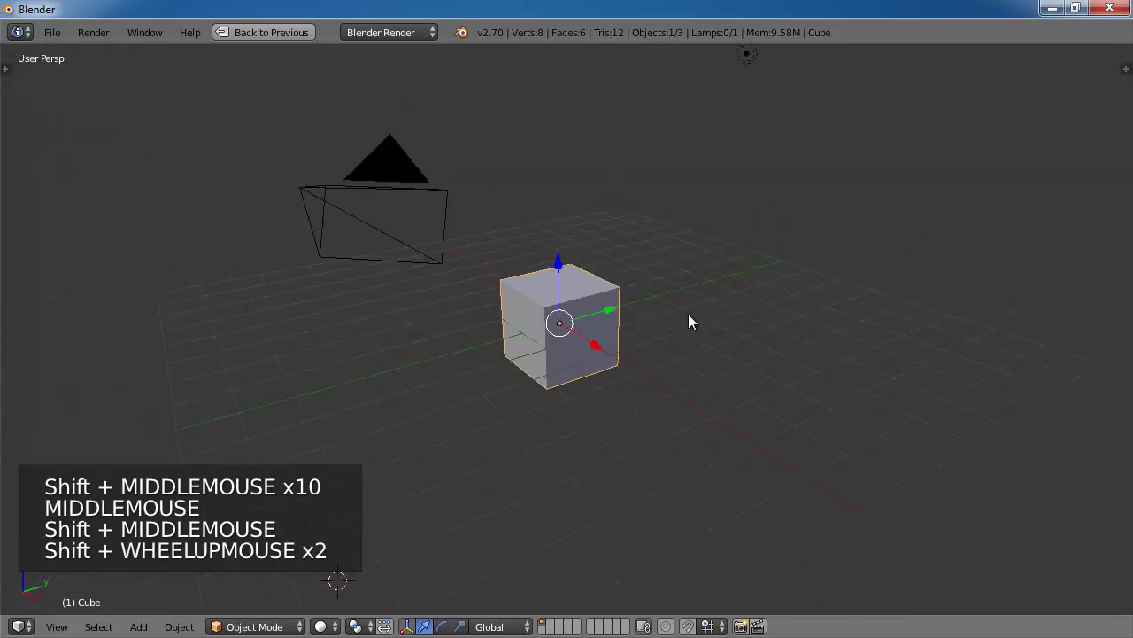
{"action": "scroll", "coordinate": [689, 316], "scroll_direction": "down", "scroll_amount": 2, "text": "shift"}
{"action": "scroll", "coordinate": [689, 316], "scroll_direction": "up", "scroll_amount": 3, "text": "shift"}
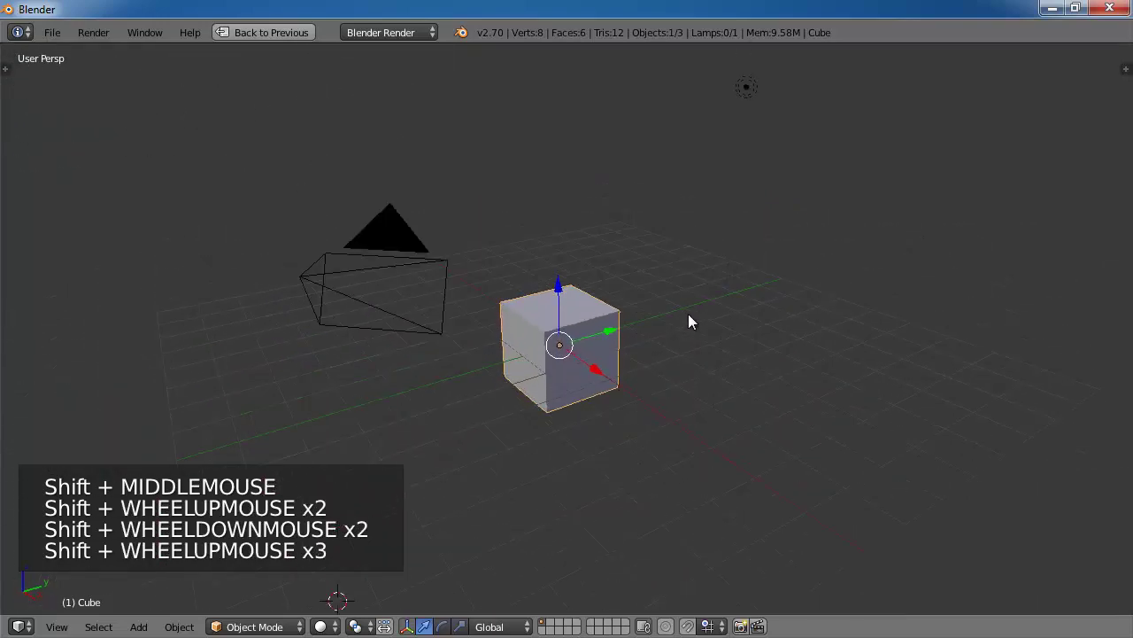
{"action": "scroll", "coordinate": [699, 342], "scroll_direction": "up", "scroll_amount": 6, "text": "shift"}
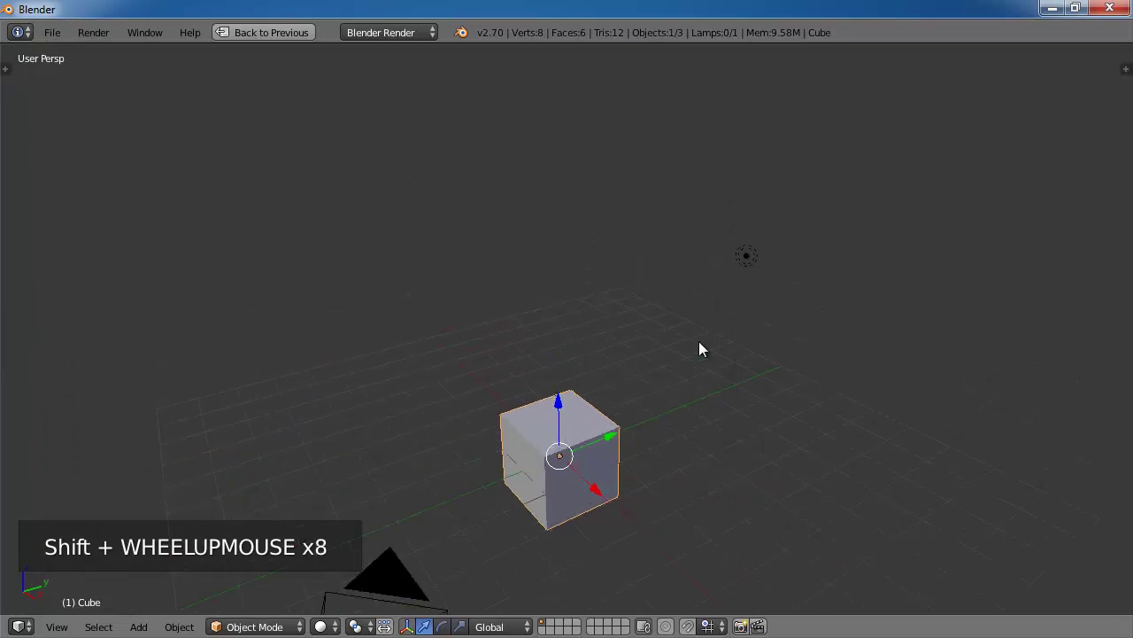
{"action": "scroll", "coordinate": [700, 342], "scroll_direction": "down", "scroll_amount": 15, "text": "shift"}
{"action": "scroll", "coordinate": [700, 343], "scroll_direction": "down", "scroll_amount": 1, "text": "shift"}
{"action": "scroll", "coordinate": [700, 343], "scroll_direction": "up", "scroll_amount": 4, "text": "shift"}
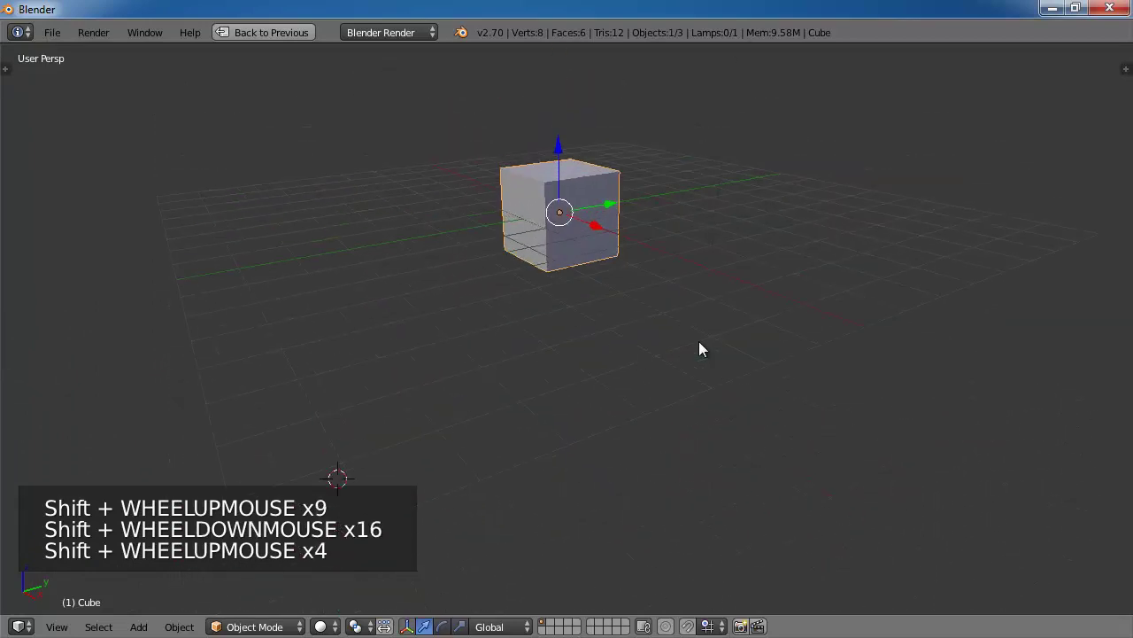
{"action": "scroll", "coordinate": [700, 343], "scroll_direction": "up", "scroll_amount": 2, "text": "shift"}
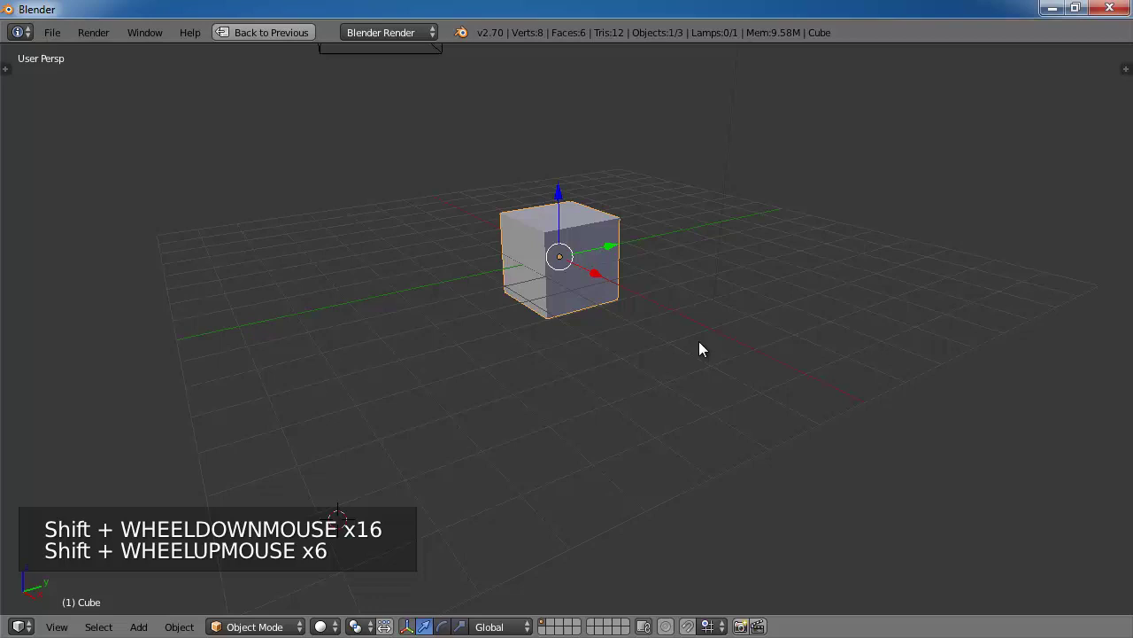
{"action": "scroll", "coordinate": [700, 342], "scroll_direction": "up", "scroll_amount": 3, "text": "shift"}
{"action": "scroll", "coordinate": [699, 342], "scroll_direction": "down", "scroll_amount": 3, "text": "shift"}
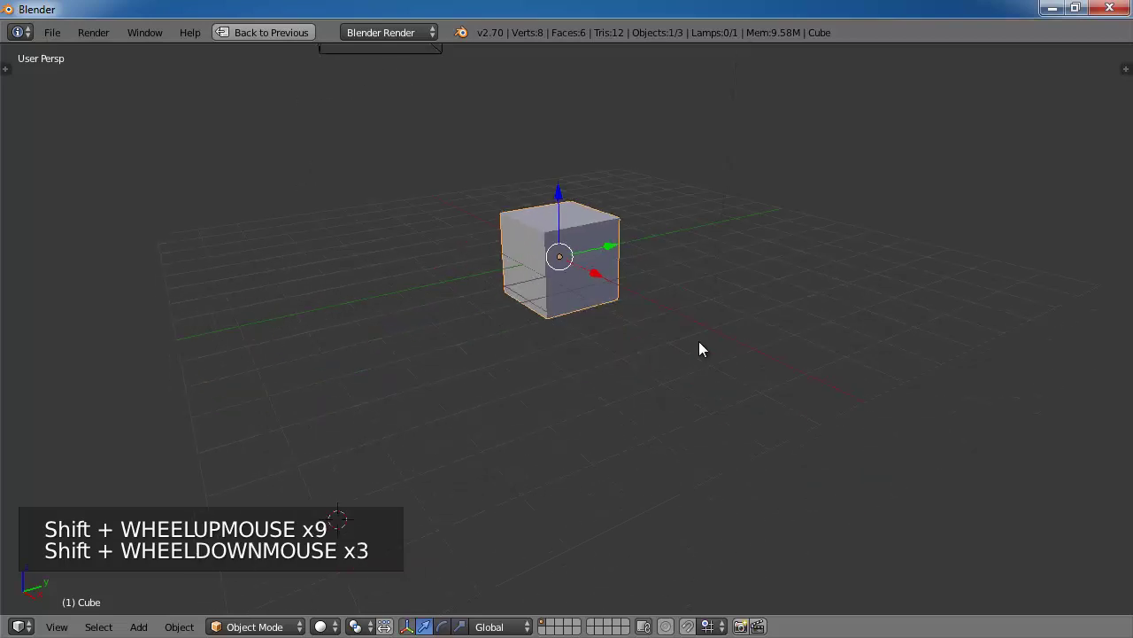
- Pan down to reveal the camera and back, ending with a distant view of the cube
{"action": "middle_click_drag", "start_coordinate": [698, 350], "coordinate": [670, 397], "text": "shift"}
{"action": "scroll", "coordinate": [685, 362], "scroll_direction": "up", "scroll_amount": 2, "text": "shift"}
{"action": "scroll", "coordinate": [685, 362], "scroll_direction": "down", "scroll_amount": 11, "text": "shift"}
{"action": "scroll", "coordinate": [684, 355], "scroll_direction": "up", "scroll_amount": 7, "text": "shift"}
{"action": "scroll", "coordinate": [546, 358], "scroll_direction": "down", "scroll_amount": 3}
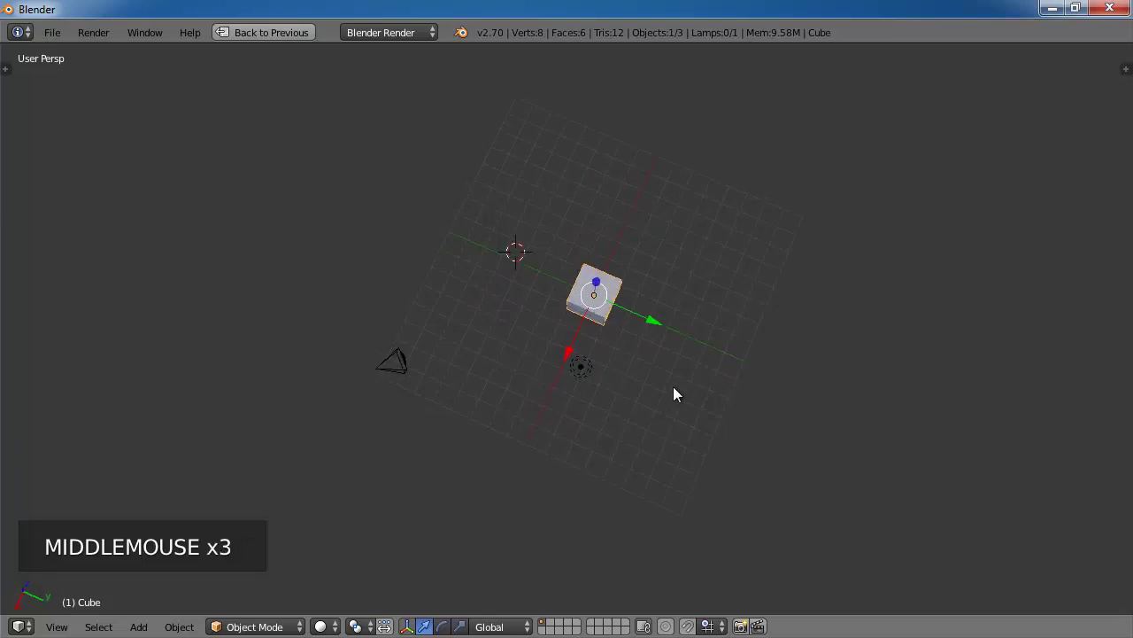
- Orbit the scene until looking straight down on the cube and grid
{"action": "middle_click_drag", "start_coordinate": [698, 377], "coordinate": [566, 372]}
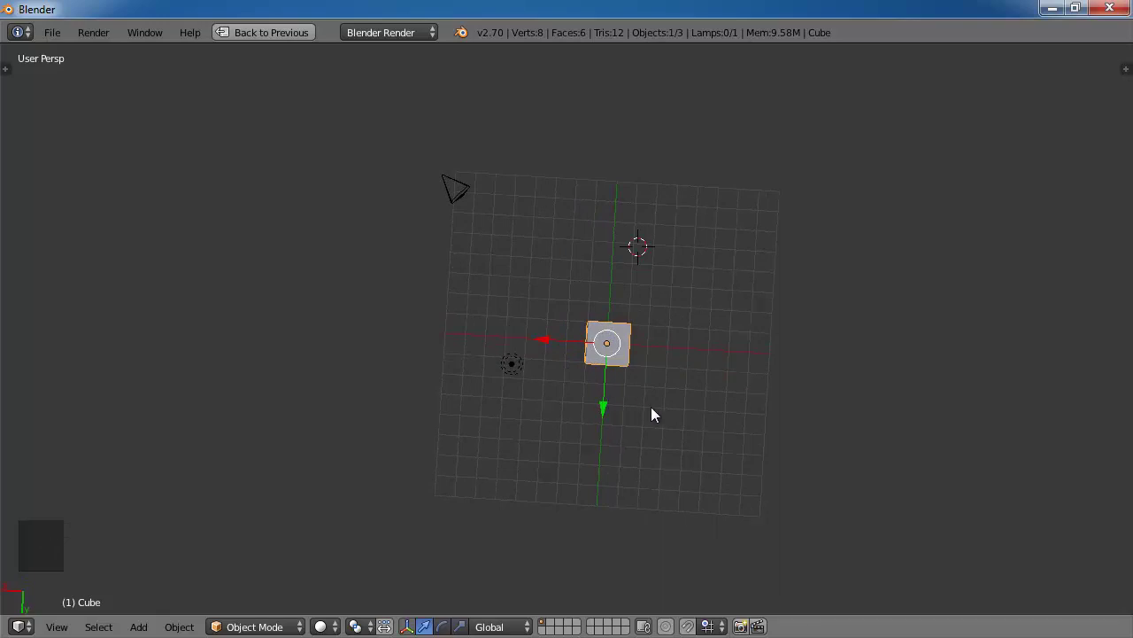
{"action": "mouse_move", "coordinate": [651, 409]}
{"action": "middle_mouse_down"}
{"action": "mouse_move", "coordinate": [651, 219]}
{"action": "mouse_move", "coordinate": [653, 426]}
{"action": "mouse_move", "coordinate": [663, 227]}
{"action": "mouse_move", "coordinate": [658, 426]}
{"action": "middle_mouse_up"}
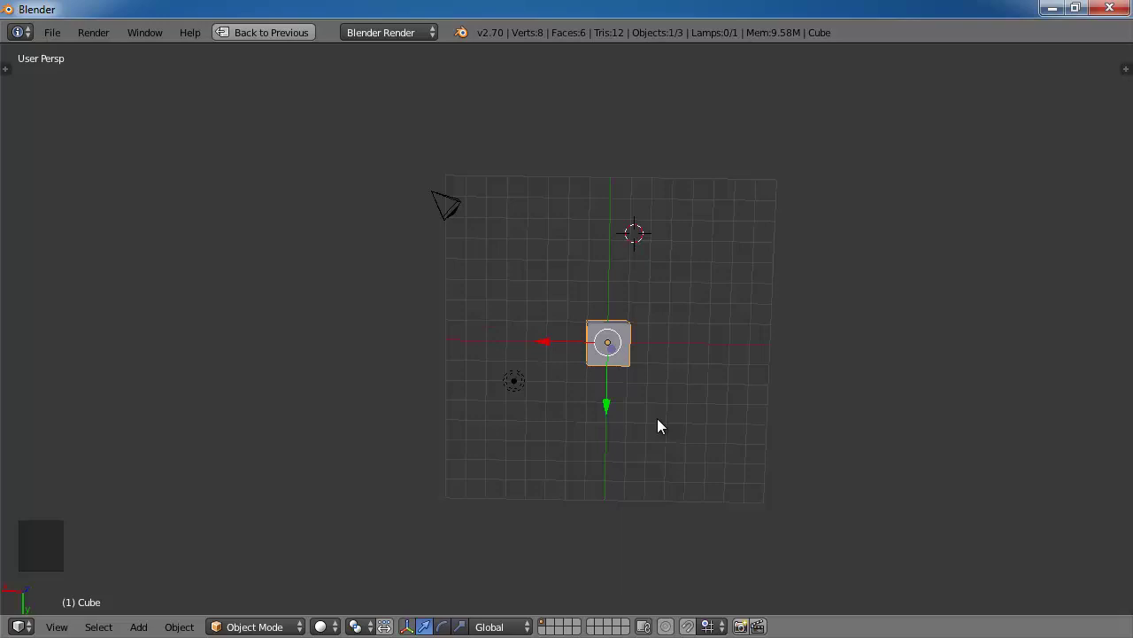
- Switch to Front Ortho, orbit out into perspective, then return to Front Ortho
{"action": "key", "text": "KP_1"}
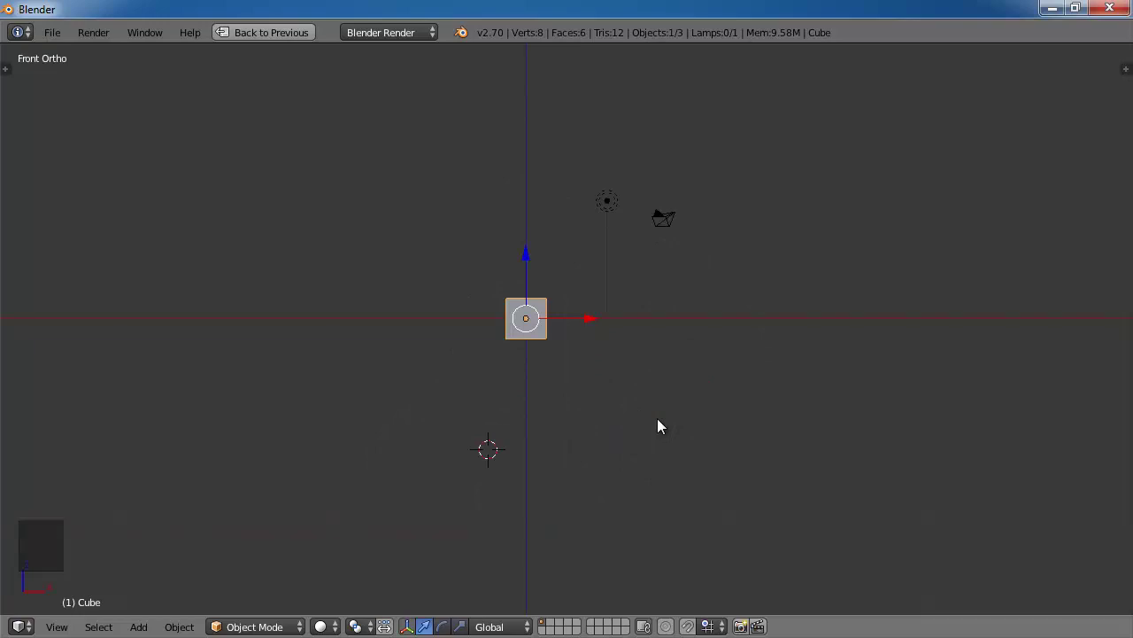
{"action": "key", "text": "KP_1"}
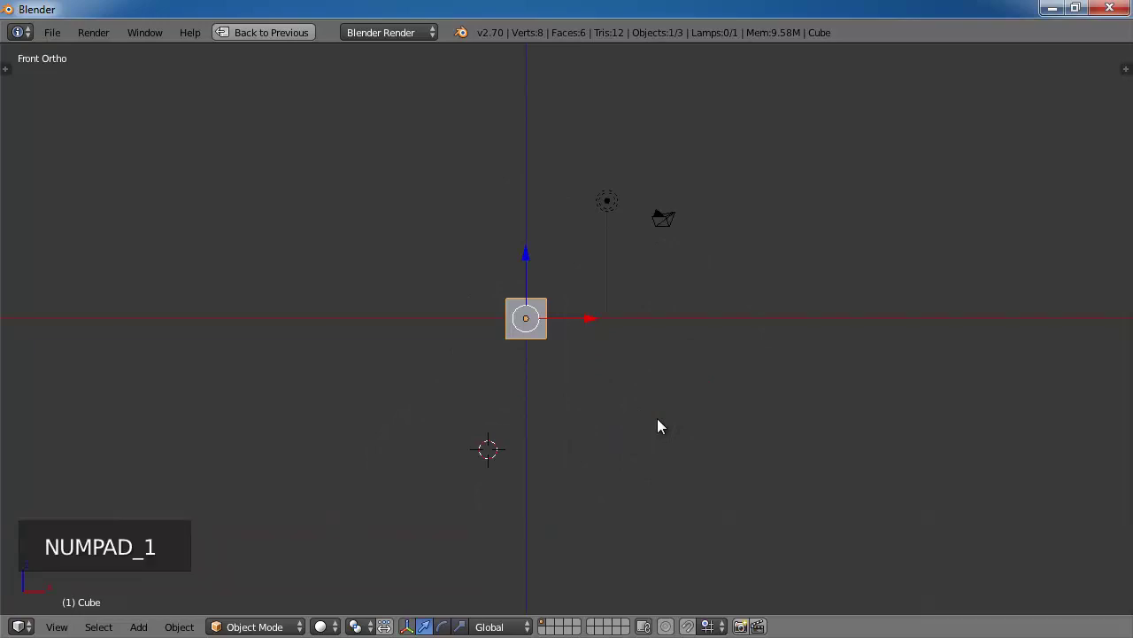
{"action": "middle_click_drag", "start_coordinate": [653, 319], "coordinate": [607, 450]}
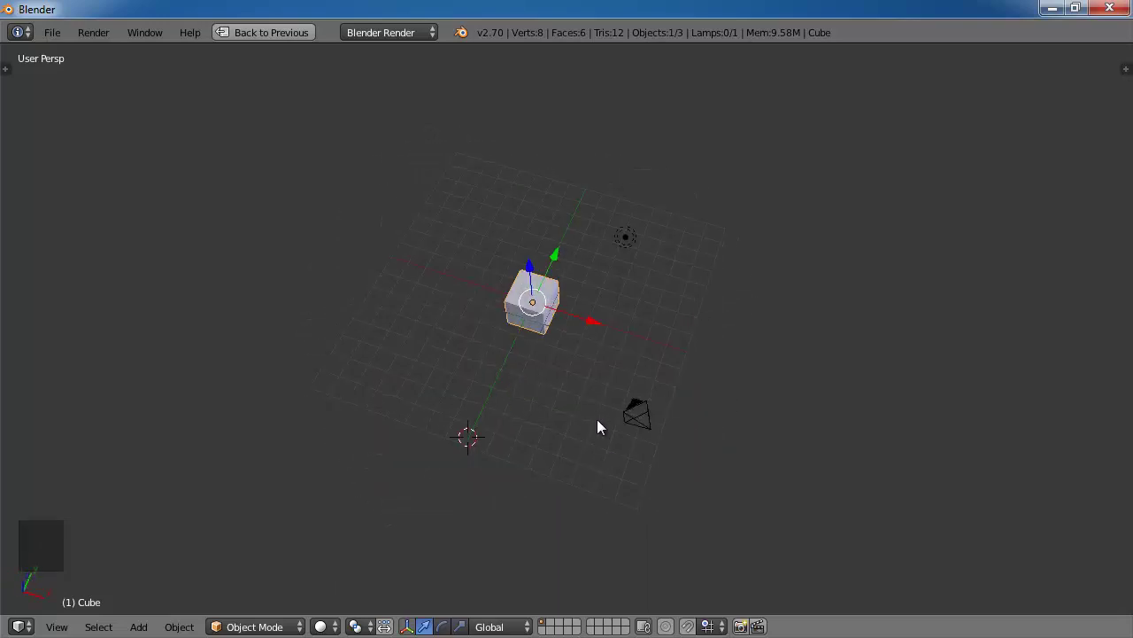
{"action": "key", "text": "KP_1"}
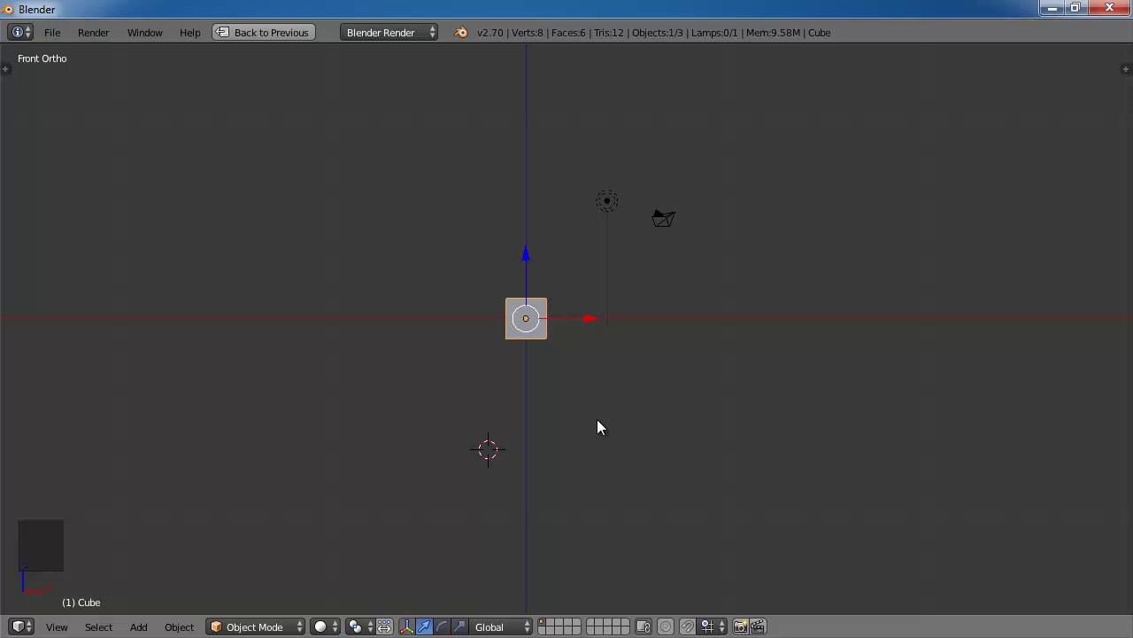
- Compare the cube in Right, Front and Right Ortho views, ending on Top Ortho
{"action": "key", "text": "KP_3"}
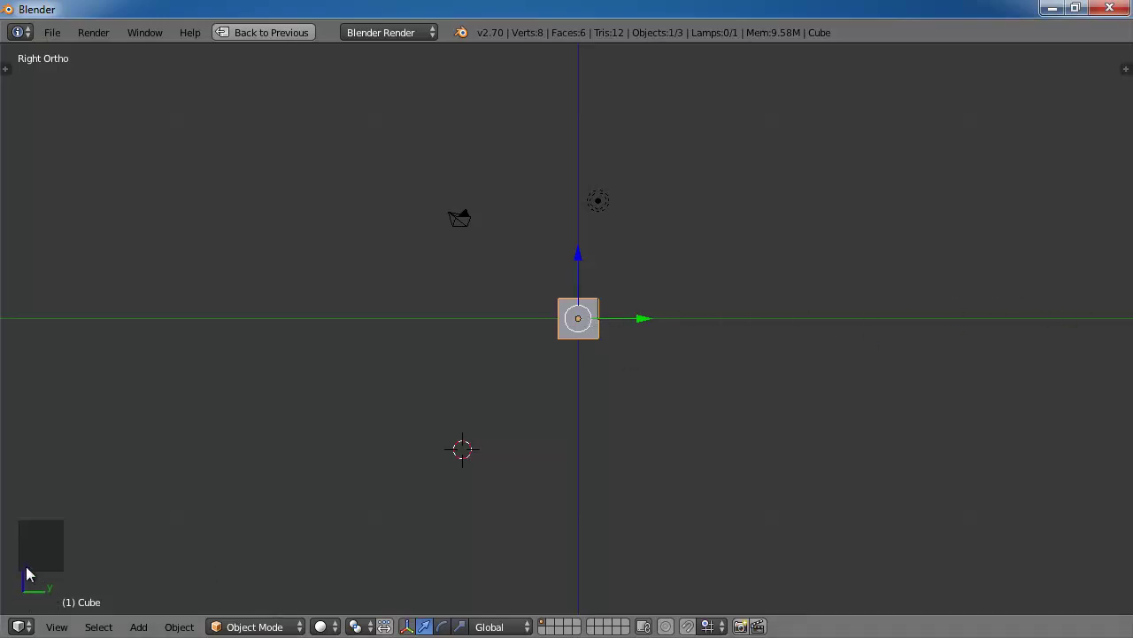
{"action": "scroll", "coordinate": [584, 256], "scroll_direction": "down", "scroll_amount": 1}
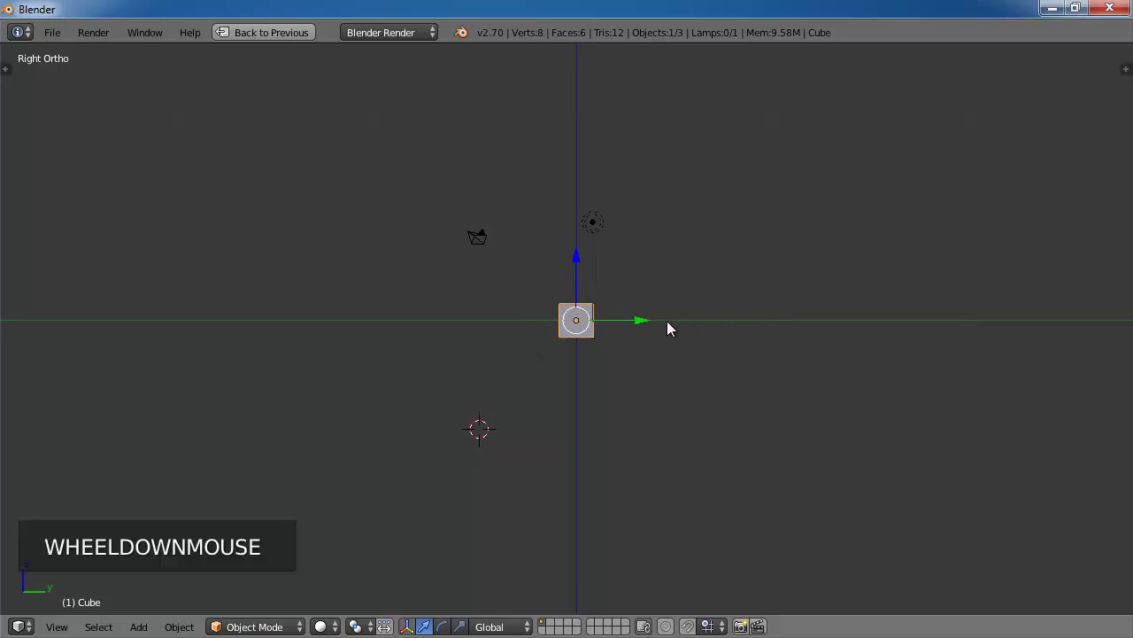
{"action": "scroll", "coordinate": [611, 352], "scroll_direction": "up", "scroll_amount": 7}
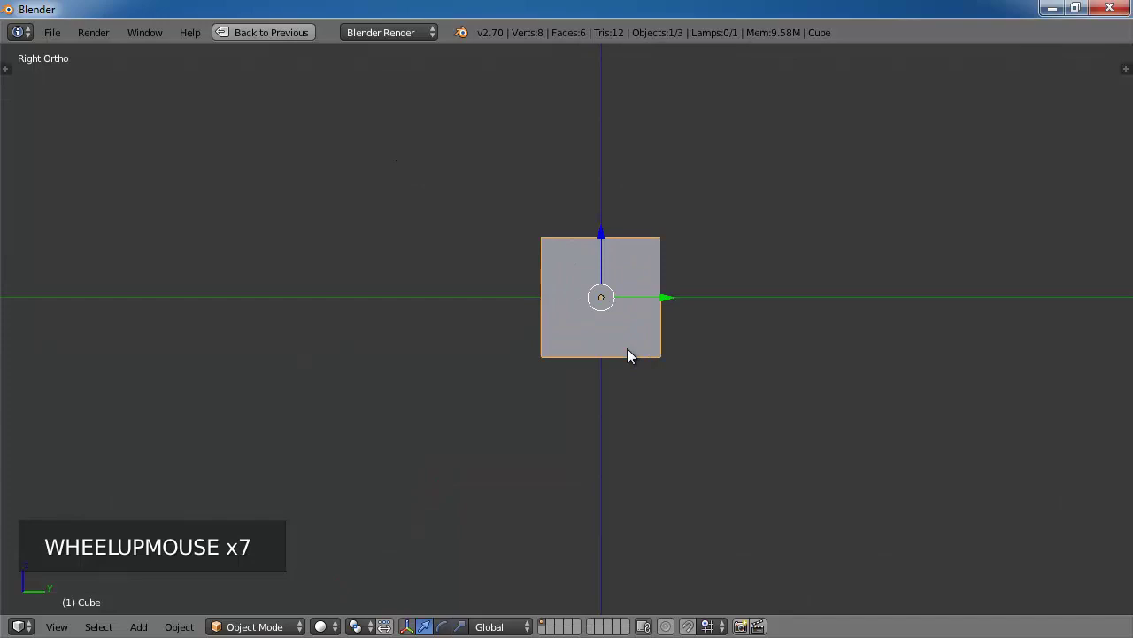
{"action": "scroll", "coordinate": [631, 315], "scroll_direction": "down", "scroll_amount": 1}
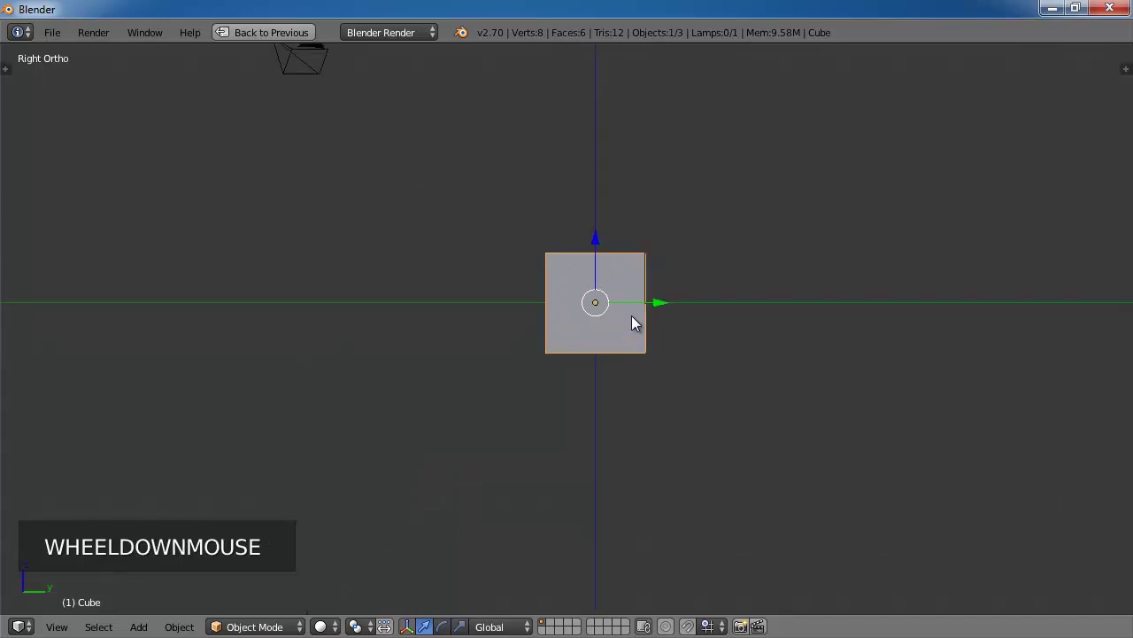
{"action": "key", "text": "KP_1"}
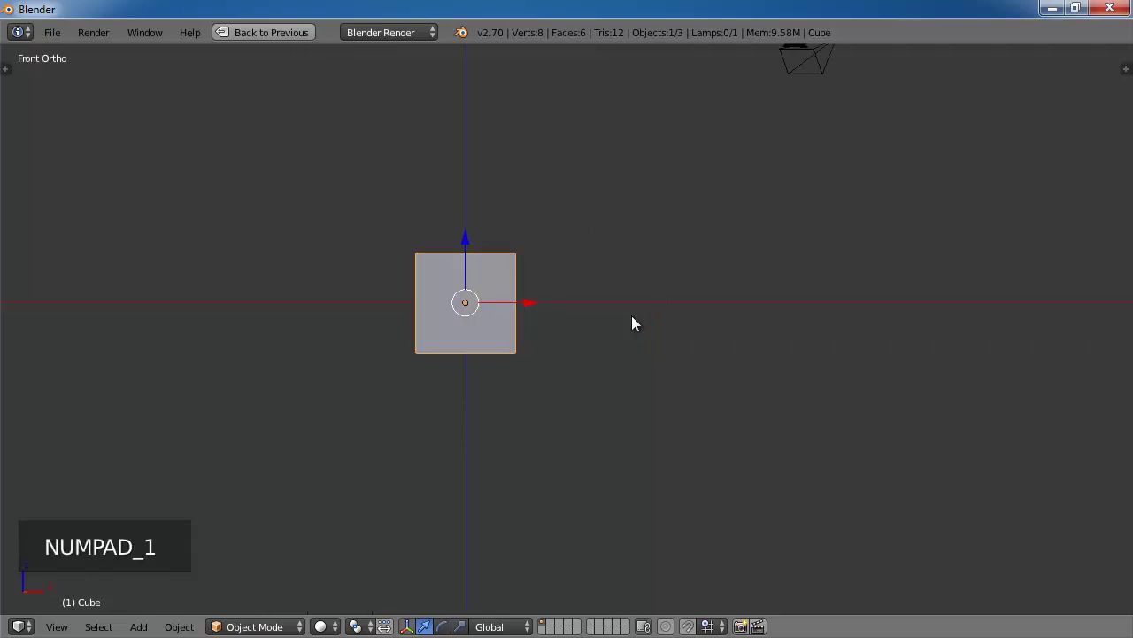
{"action": "key", "text": "KP_3"}
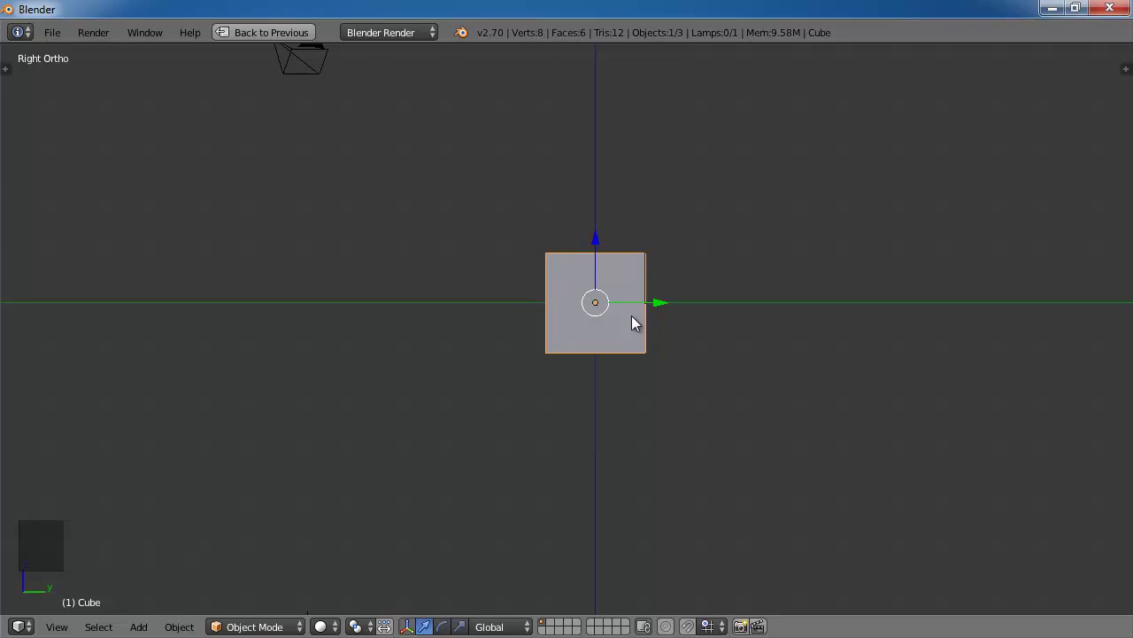
{"action": "key", "text": "KP_7"}
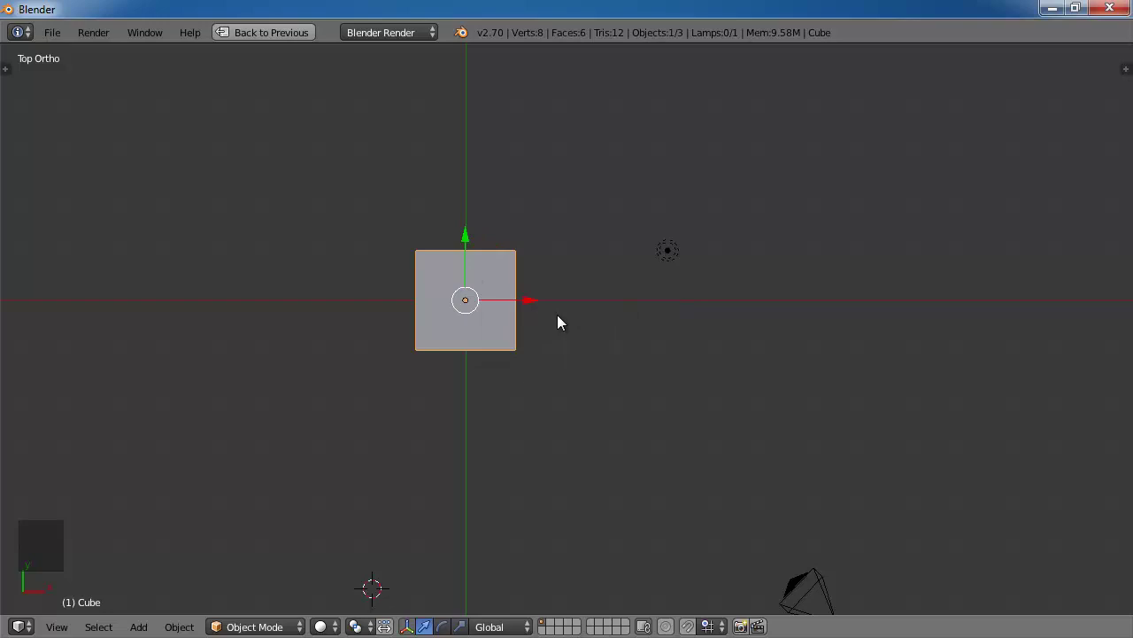
- Cycle through the Front, Right and Top Ortho views, then zoom out slightly from above
{"action": "middle_click_drag", "start_coordinate": [524, 324], "coordinate": [592, 340]}
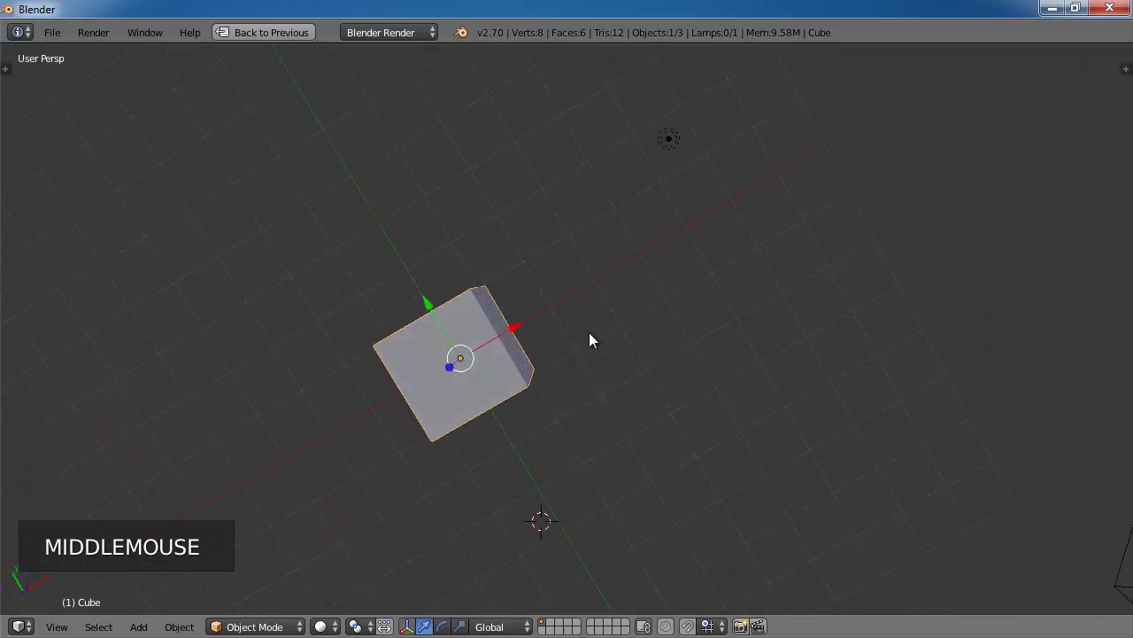
{"action": "key", "text": "KP_1"}
{"action": "key", "text": "KP_3"}
{"action": "key", "text": "KP_7"}
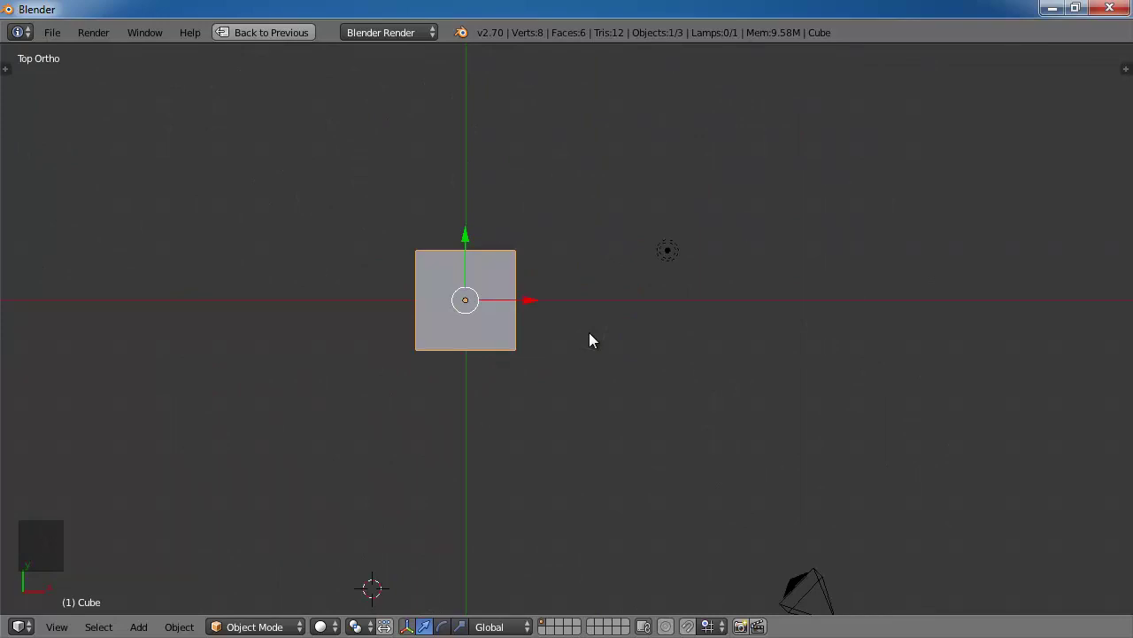
{"action": "scroll", "coordinate": [589, 340], "scroll_direction": "down", "scroll_amount": 1}
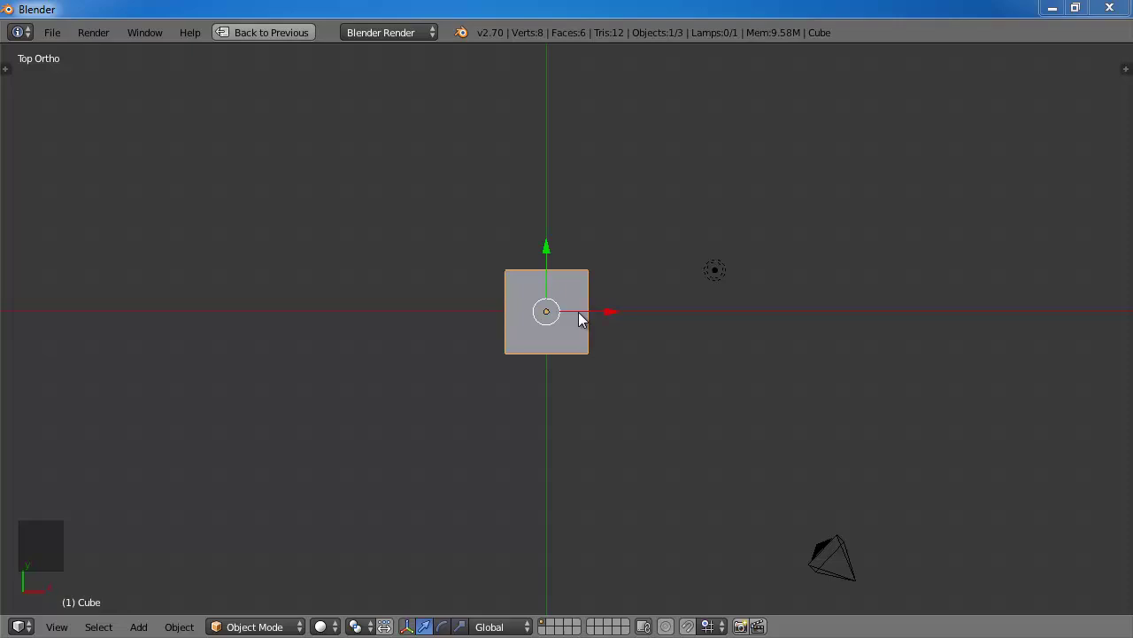
- Scale the cube up and confirm the enlarged size
{"action": "left_click", "coordinate": [615, 263]}
{"action": "key", "text": "s"}
{"action": "key", "text": "s"}
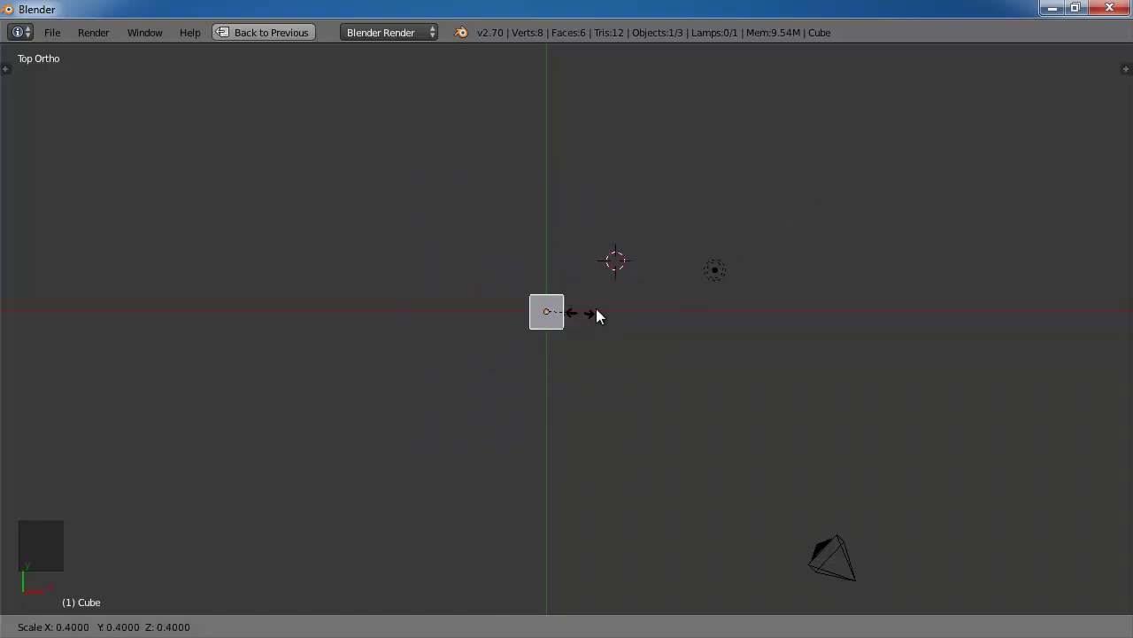
{"action": "left_click", "coordinate": [788, 249]}
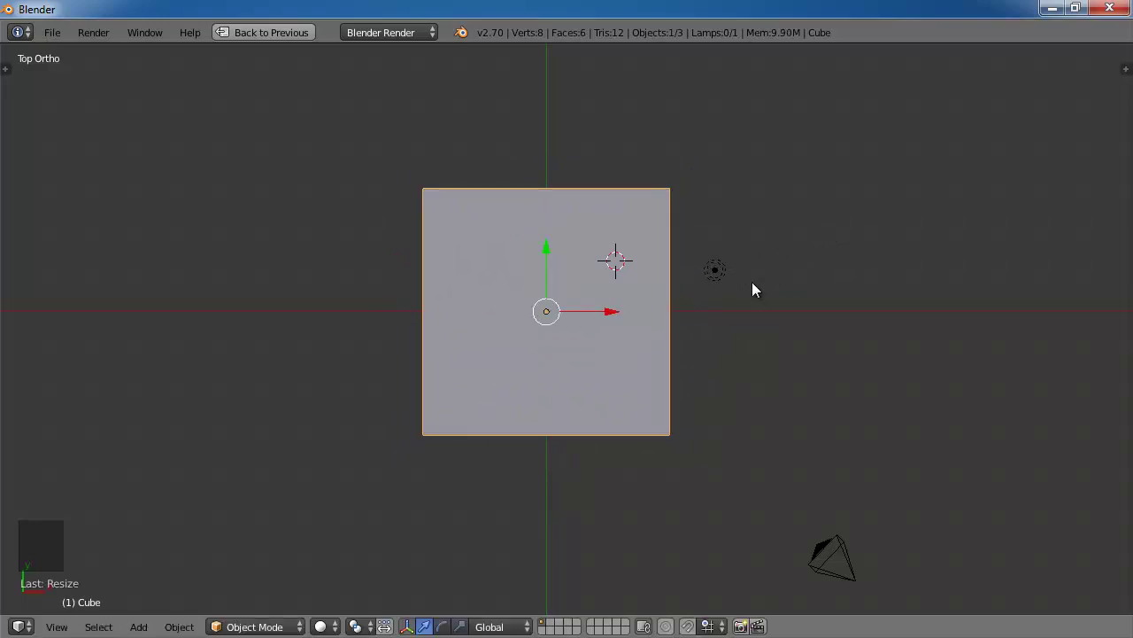
- Switch to perspective and shrink the cube below its original size
{"action": "middle_click", "coordinate": [731, 395]}
{"action": "scroll", "coordinate": [746, 377], "scroll_direction": "down", "scroll_amount": 3}
{"action": "middle_click_drag", "start_coordinate": [747, 377], "coordinate": [741, 219]}
{"action": "key", "text": "s"}
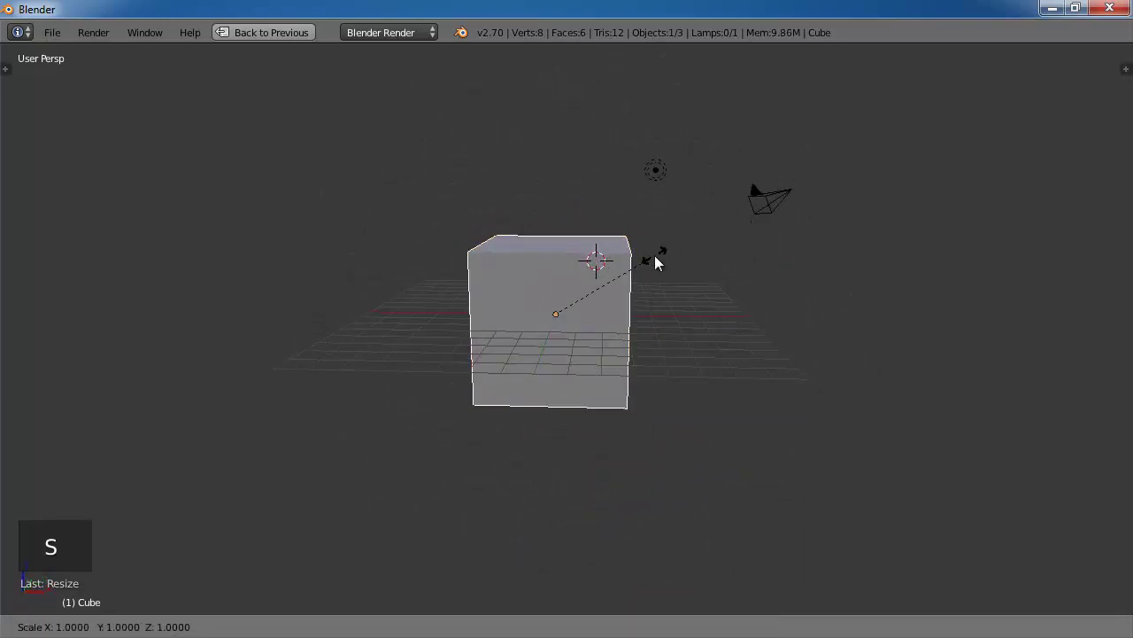
{"action": "left_click", "coordinate": [577, 298]}
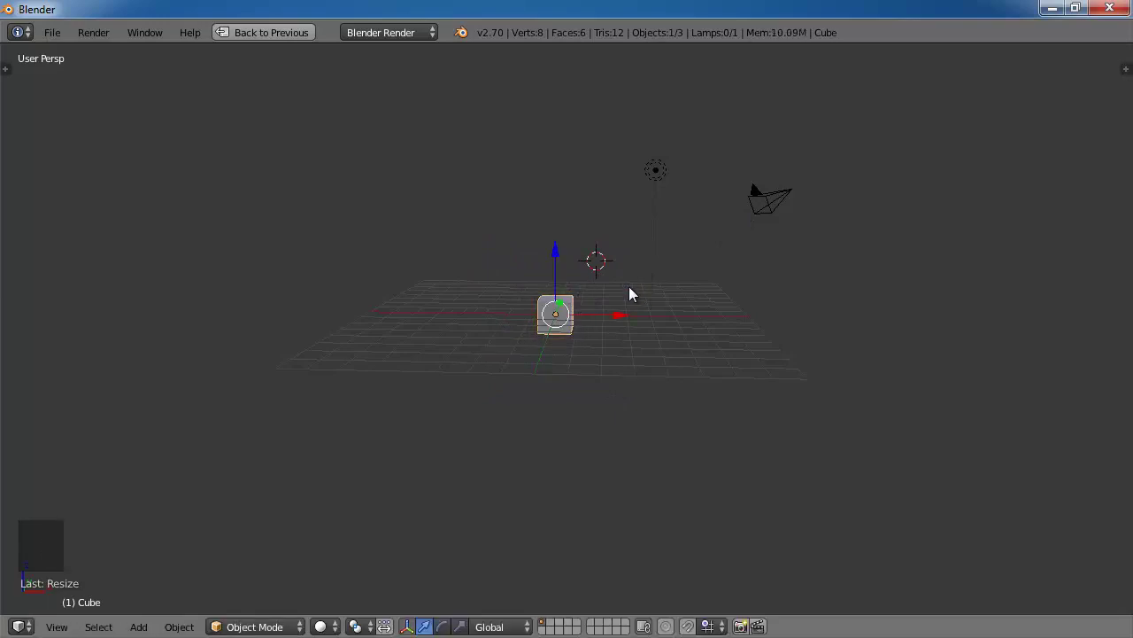
{"action": "middle_click_drag", "start_coordinate": [628, 286], "coordinate": [774, 216]}
{"action": "scroll", "coordinate": [610, 407], "scroll_direction": "up", "scroll_amount": 3}
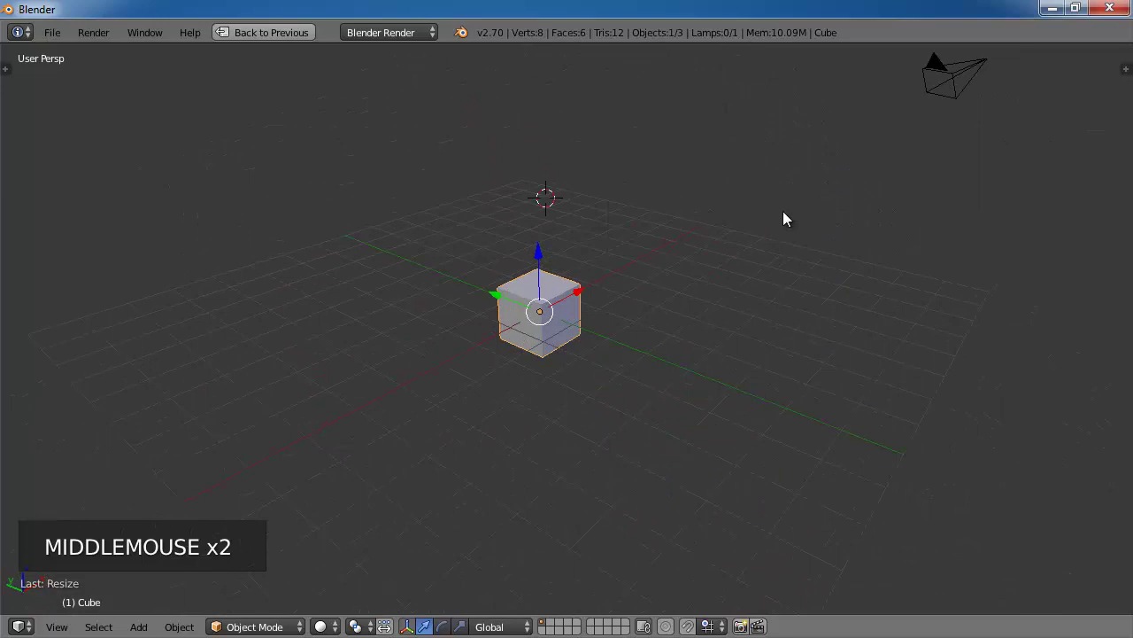
- Show the N sidebar and scroll it to the cube's Transform panel
{"action": "key", "text": "n"}
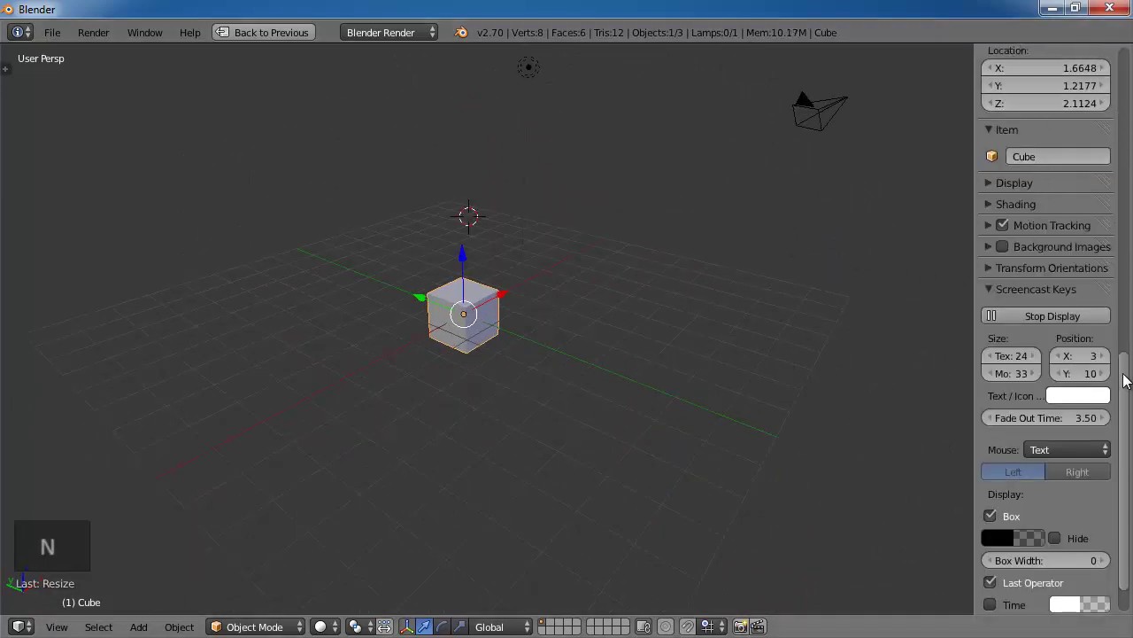
{"action": "key", "text": "n"}
{"action": "key", "text": "n"}
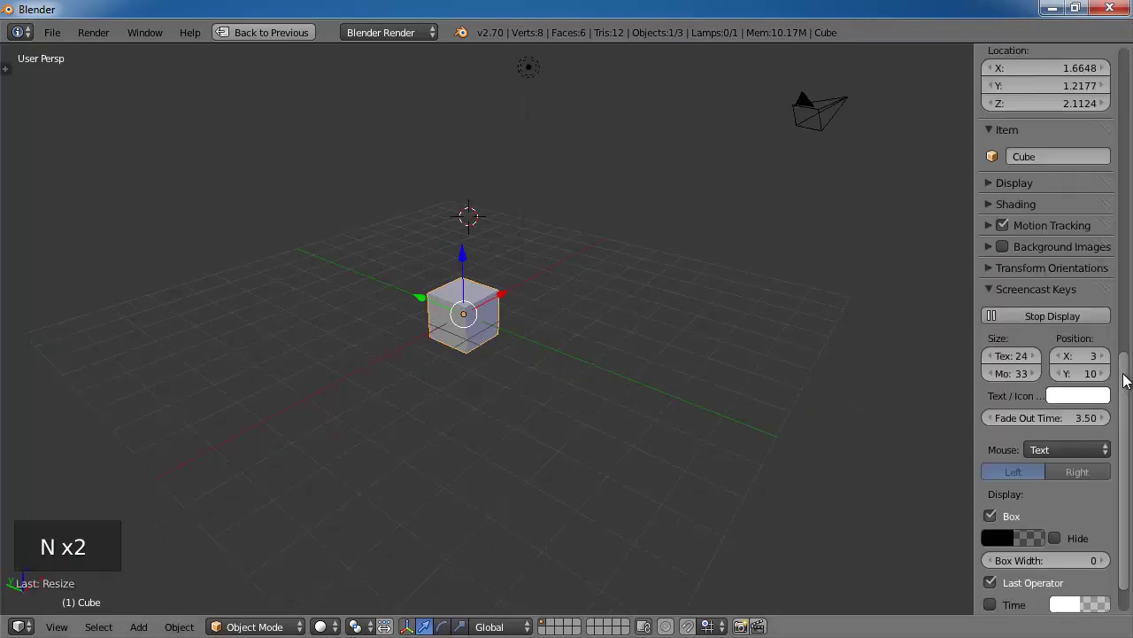
{"action": "left_click_drag", "start_coordinate": [1124, 384], "coordinate": [1117, 71]}
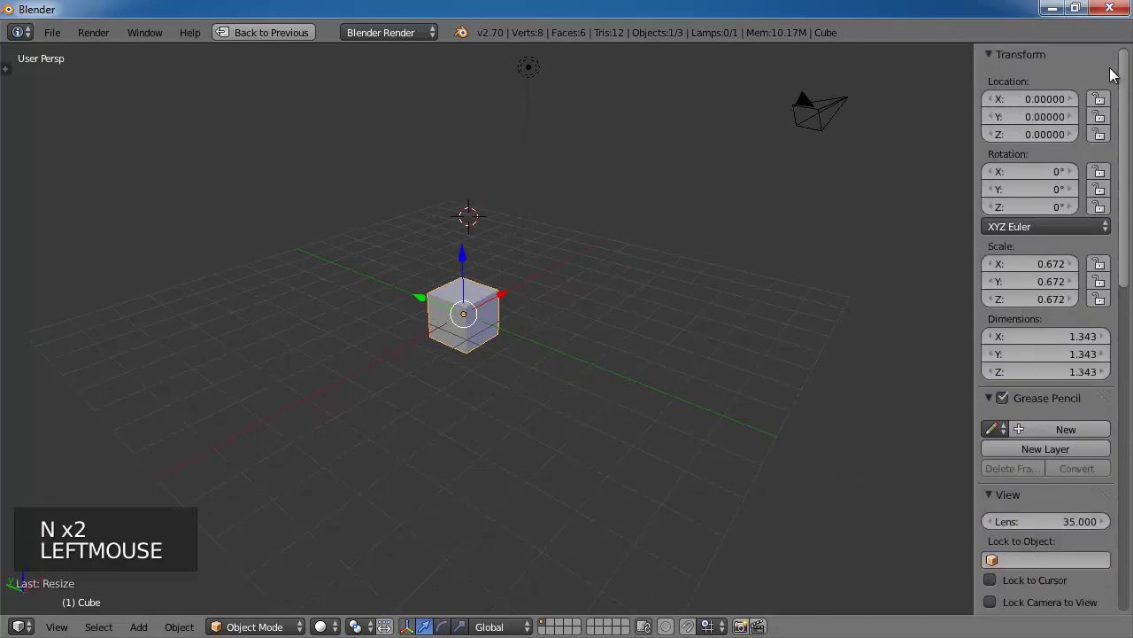
{"action": "left_click", "coordinate": [1029, 263]}
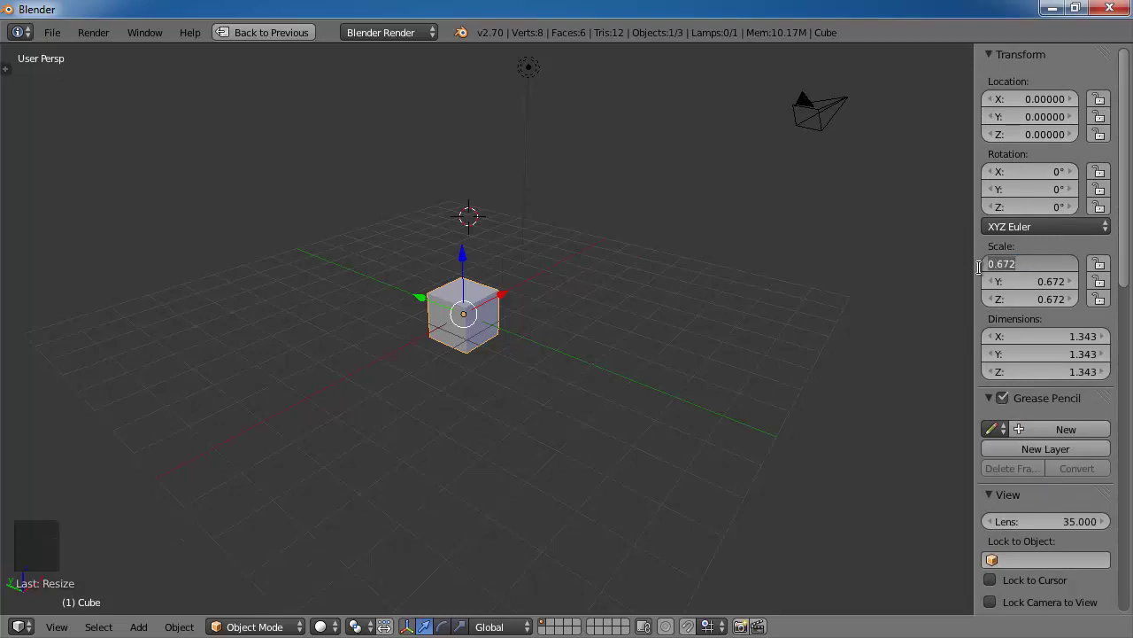
{"action": "left_click", "coordinate": [582, 323]}
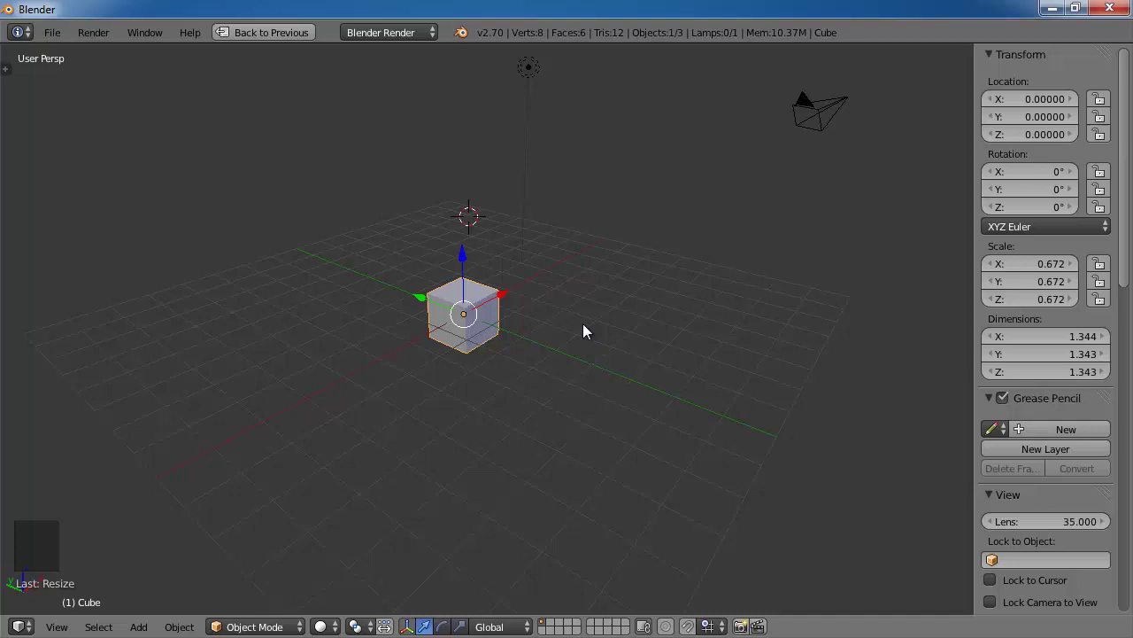
{"action": "left_click", "coordinate": [587, 321]}
{"action": "middle_click_drag", "start_coordinate": [587, 322], "coordinate": [674, 416]}
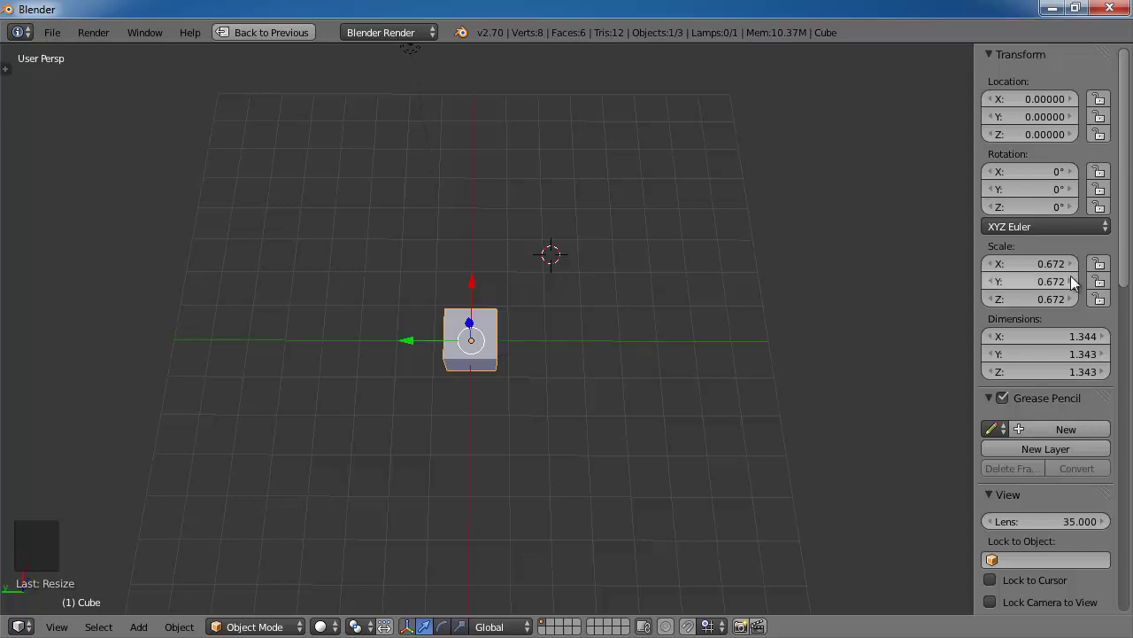
- Set the cube's Scale X, Y and Z to 1, giving 2-unit dimensions
{"action": "left_click", "coordinate": [1038, 263]}
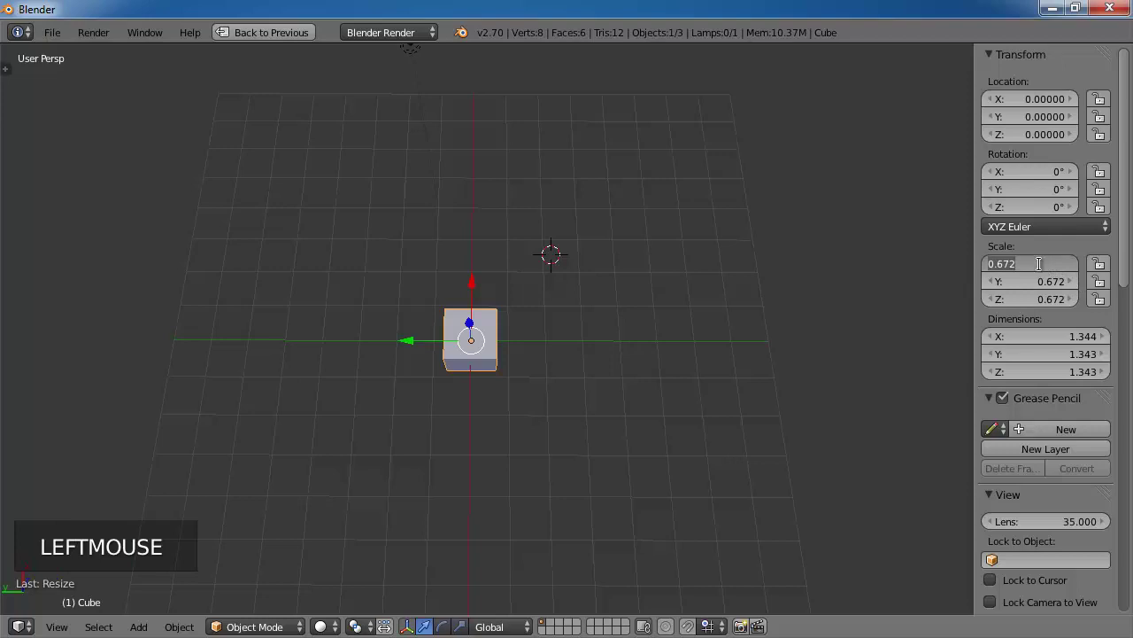
{"action": "type", "text": "1"}
{"action": "key", "text": "Tab"}
{"action": "type", "text": "1"}
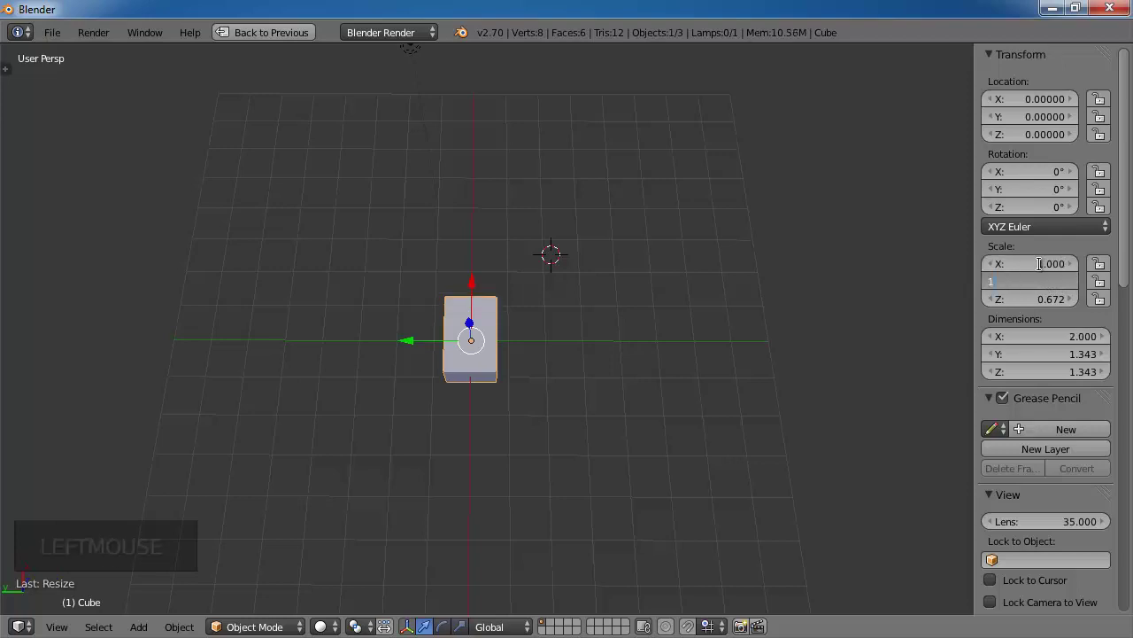
{"action": "key", "text": "Tab"}
{"action": "type", "text": "1"}
{"action": "key", "text": "Tab"}
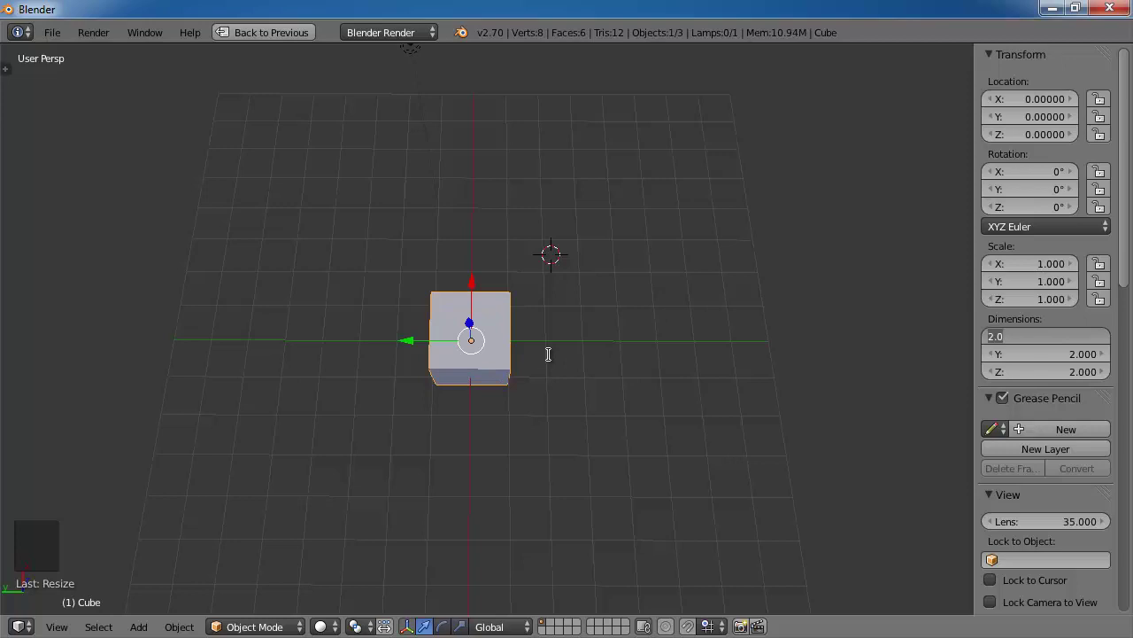
{"action": "middle_click_drag", "start_coordinate": [541, 323], "coordinate": [501, 296]}
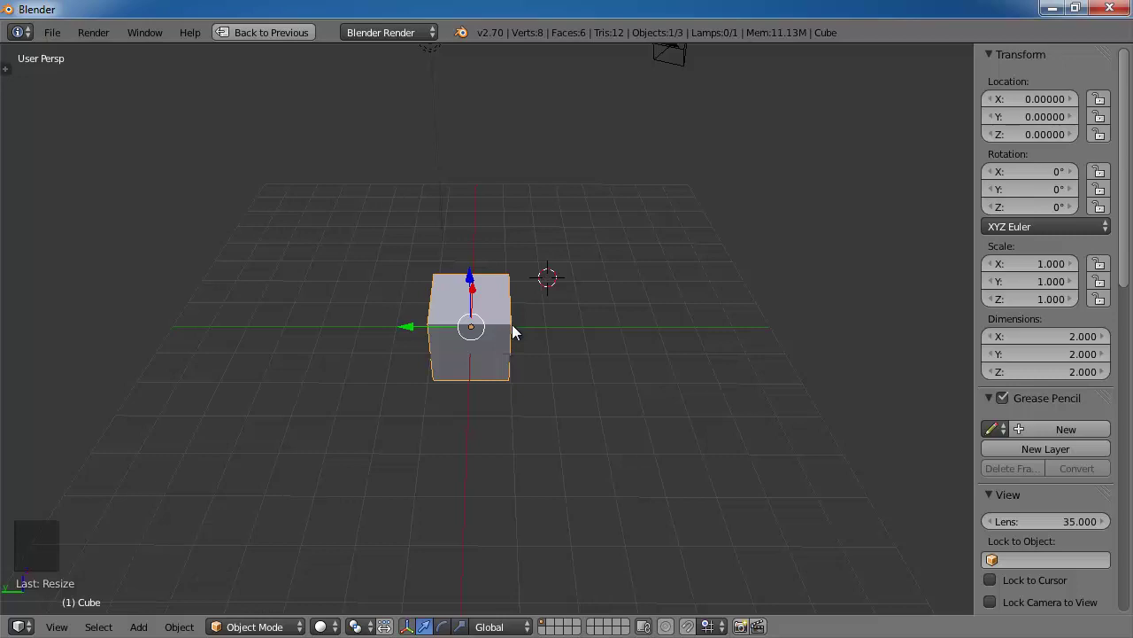
{"action": "middle_click_drag", "start_coordinate": [617, 266], "coordinate": [554, 309]}
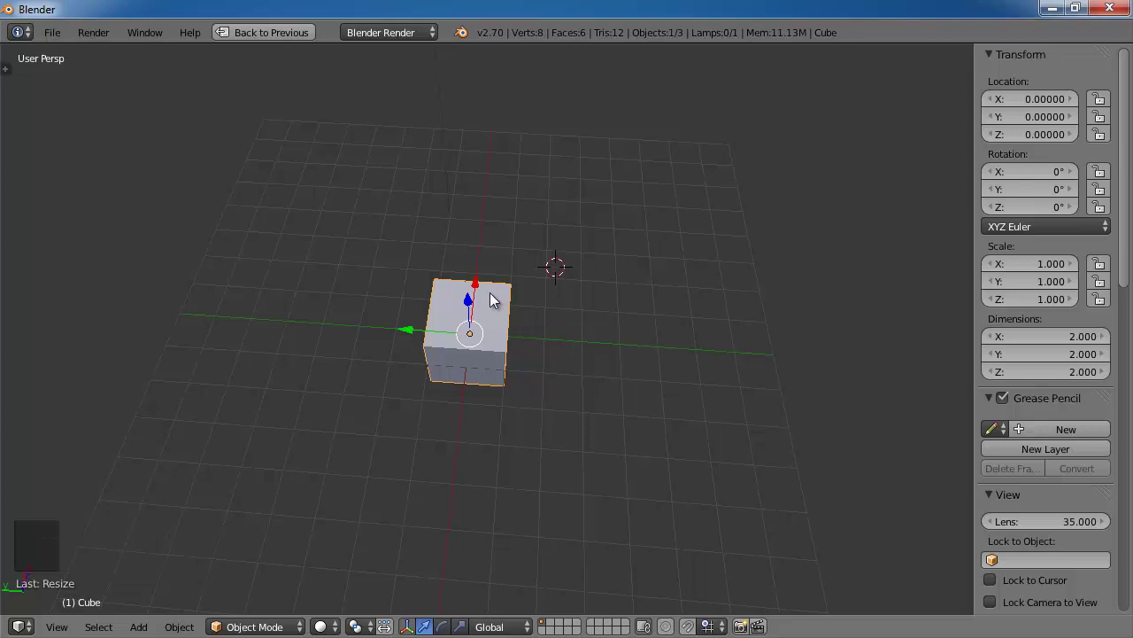
- Move the cube along Z, Y and X to about location 1.38, 2.10, 1.27
{"action": "left_click_drag", "start_coordinate": [468, 306], "coordinate": [473, 265]}
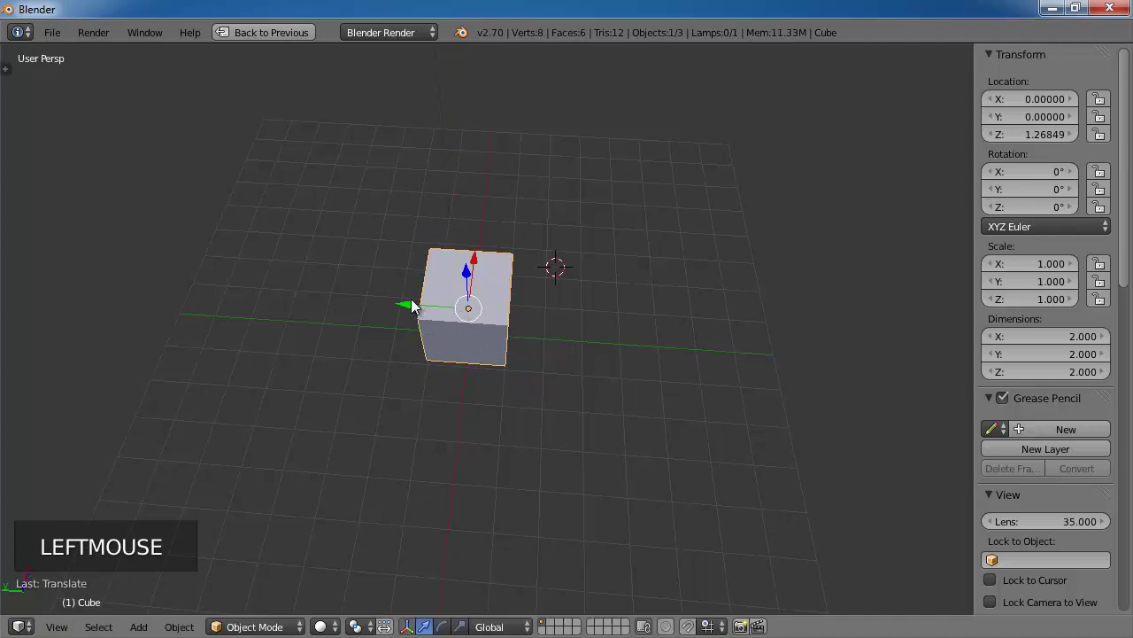
{"action": "left_click_drag", "start_coordinate": [412, 305], "coordinate": [330, 302]}
{"action": "middle_click_drag", "start_coordinate": [403, 323], "coordinate": [419, 292]}
{"action": "left_click_drag", "start_coordinate": [403, 251], "coordinate": [503, 258]}
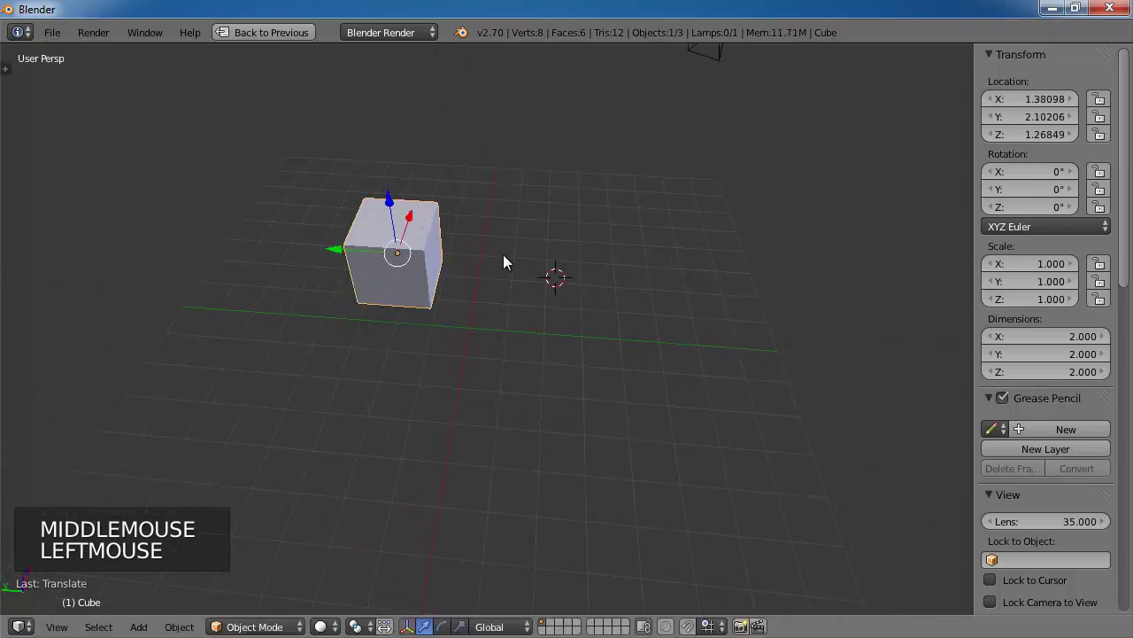
{"action": "middle_click_drag", "start_coordinate": [502, 258], "coordinate": [345, 268]}
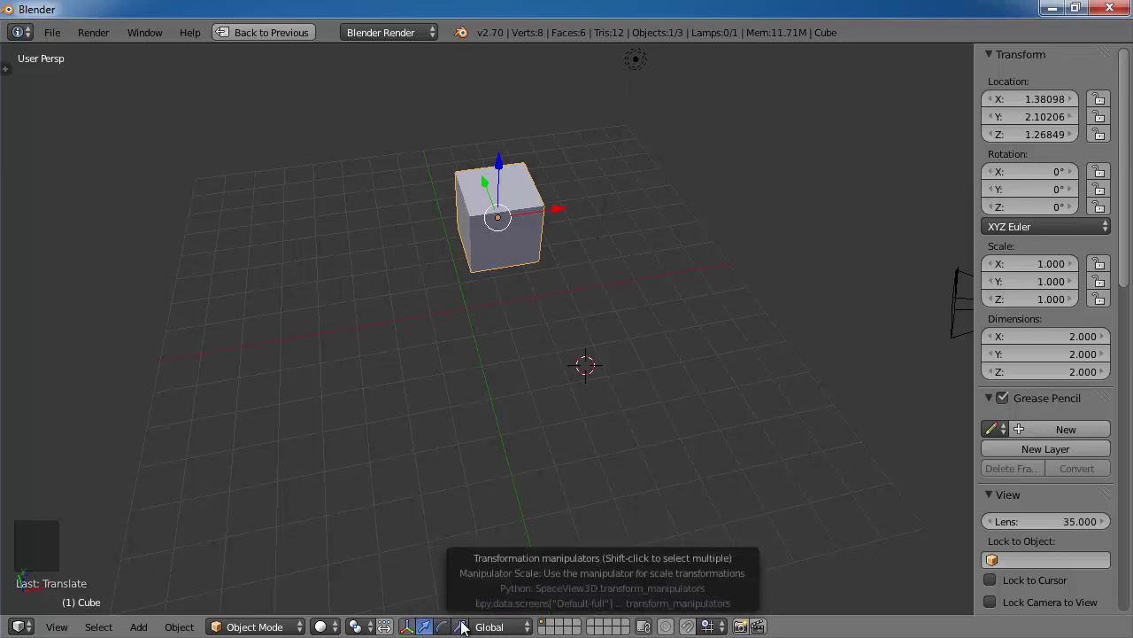
- Set the object gizmo to show only scale handles
{"action": "left_click", "coordinate": [461, 627], "text": "shift"}
{"action": "left_click", "coordinate": [461, 627], "text": "shift"}
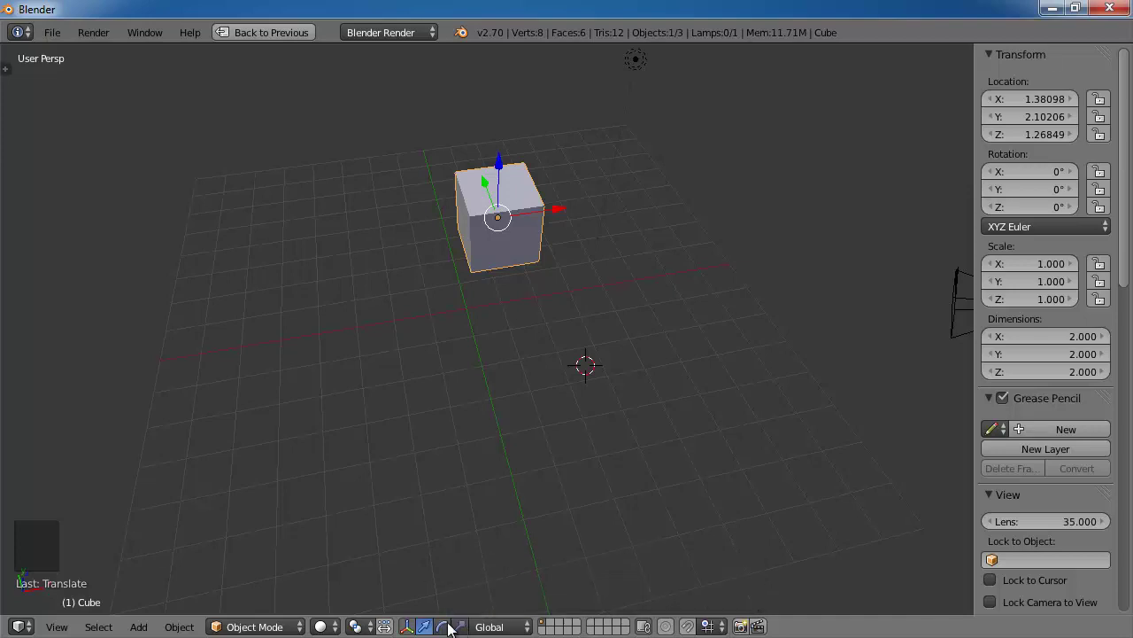
{"action": "left_click", "coordinate": [461, 627]}
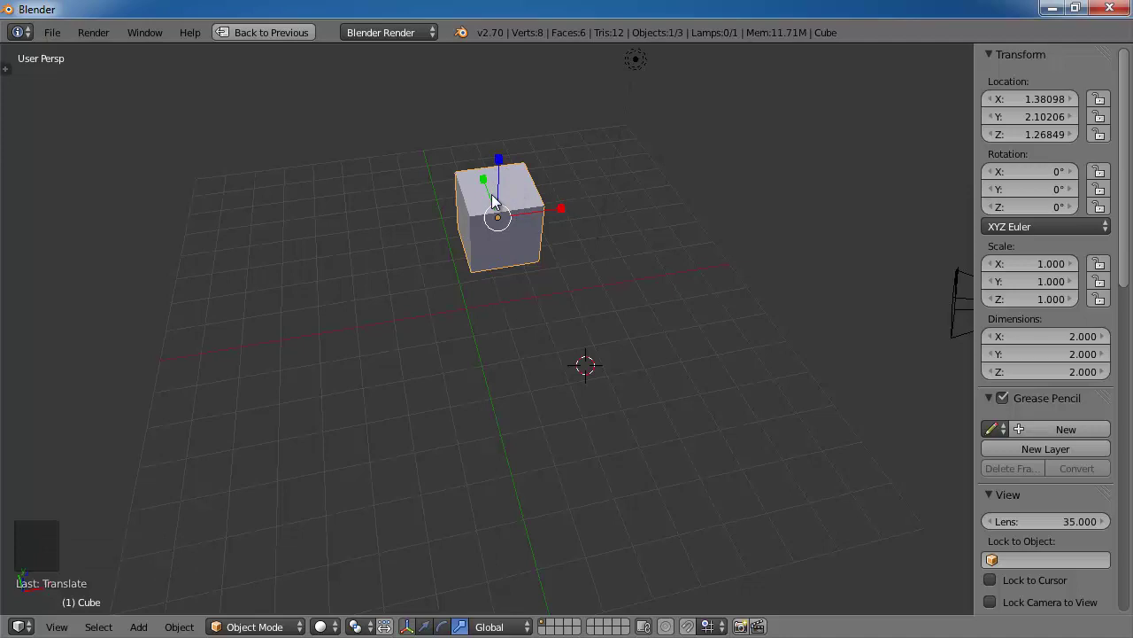
- Stretch the box along X to 2.850 and adjust its Y thickness
{"action": "middle_click_drag", "start_coordinate": [503, 177], "coordinate": [554, 299]}
{"action": "left_click_drag", "start_coordinate": [612, 325], "coordinate": [659, 409]}
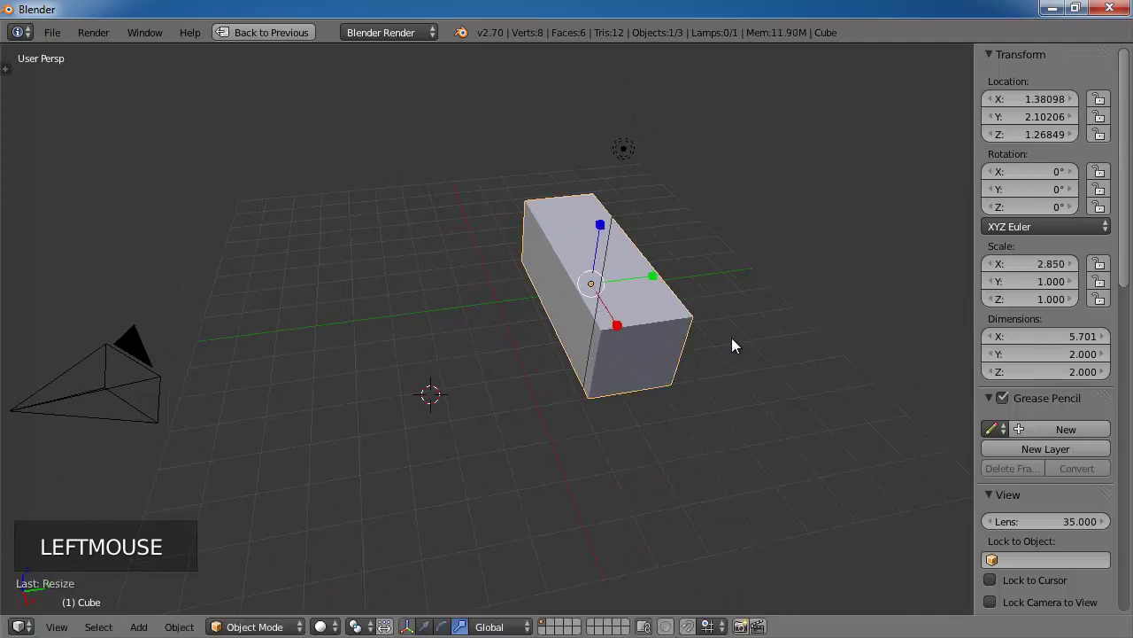
{"action": "middle_click_drag", "start_coordinate": [731, 337], "coordinate": [545, 396]}
{"action": "left_click_drag", "start_coordinate": [545, 397], "coordinate": [510, 311]}
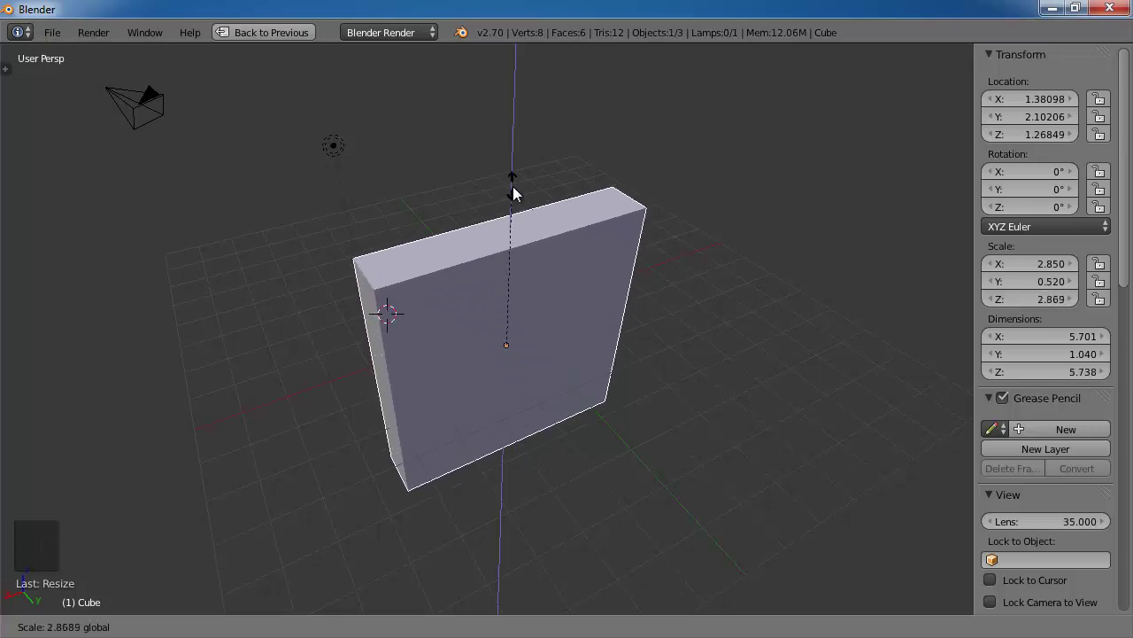
{"action": "left_click", "coordinate": [518, 244]}
{"action": "middle_click_drag", "start_coordinate": [519, 246], "coordinate": [389, 308]}
{"action": "left_click_drag", "start_coordinate": [347, 335], "coordinate": [286, 360]}
{"action": "middle_click_drag", "start_coordinate": [564, 313], "coordinate": [672, 305]}
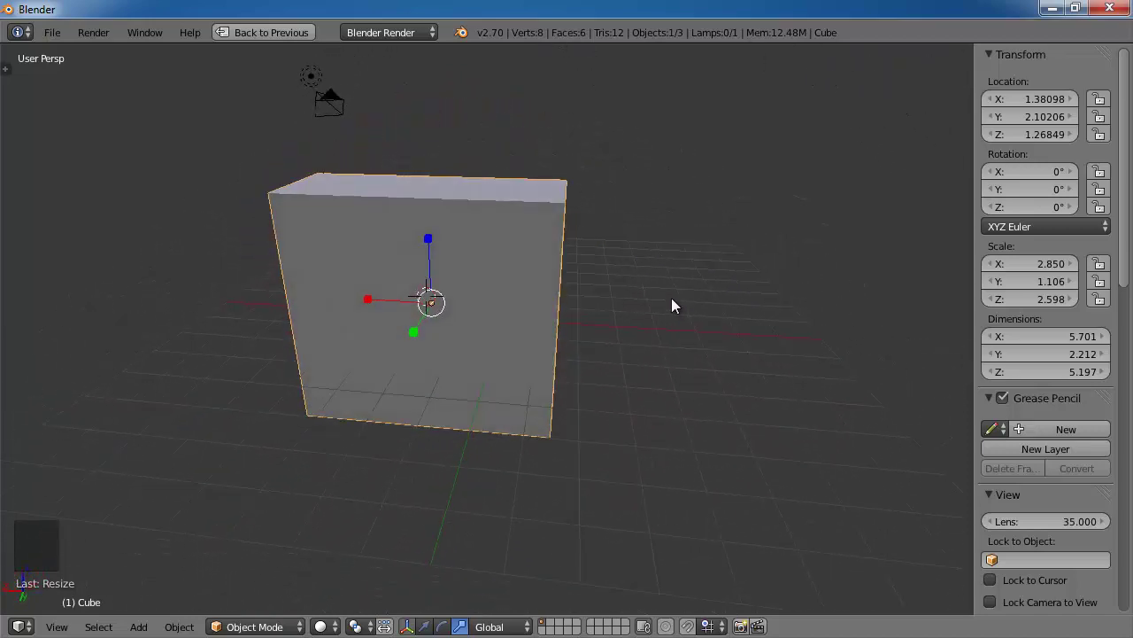
- Adjust the box's height so its Z scale ends at about 2.455
{"action": "middle_click_drag", "start_coordinate": [600, 324], "coordinate": [374, 320]}
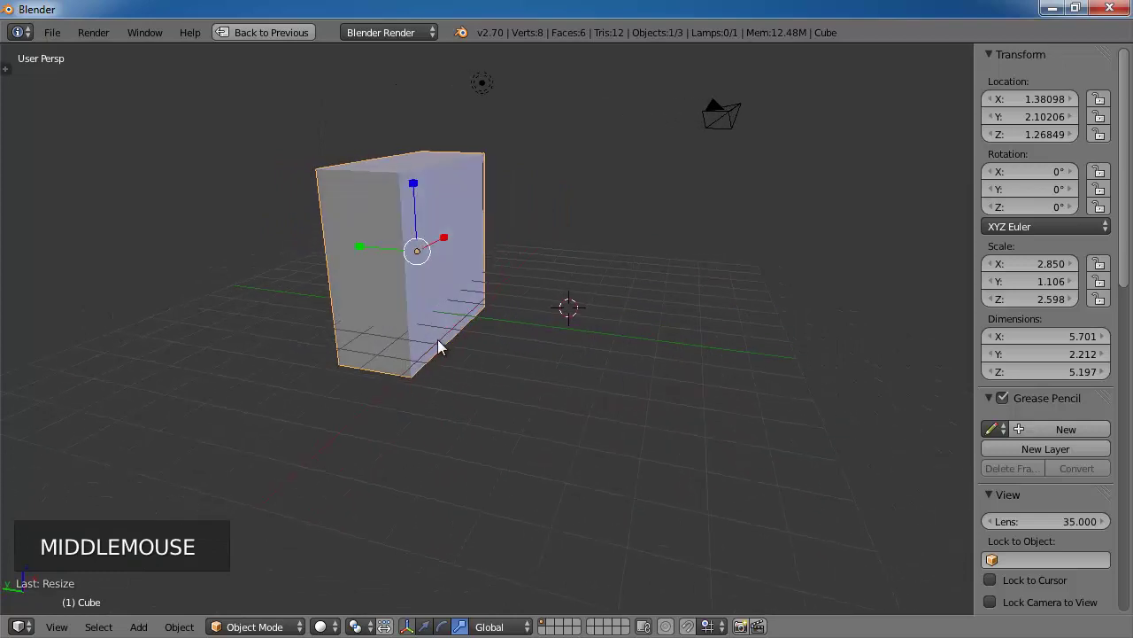
{"action": "left_click_drag", "start_coordinate": [413, 184], "coordinate": [429, 205]}
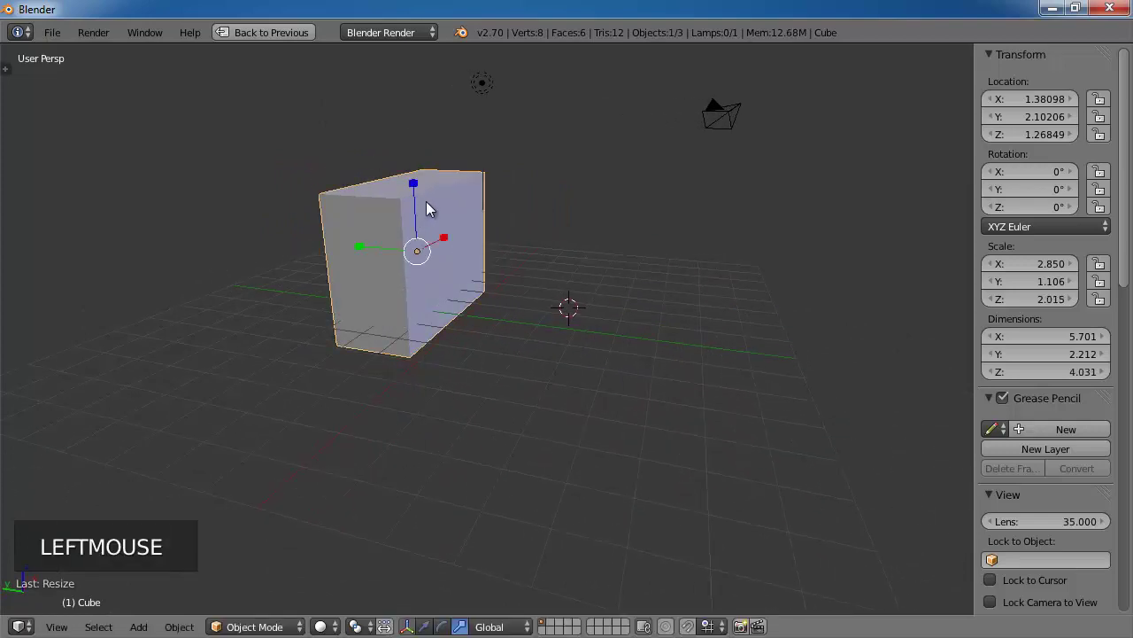
{"action": "middle_click_drag", "start_coordinate": [563, 272], "coordinate": [633, 283]}
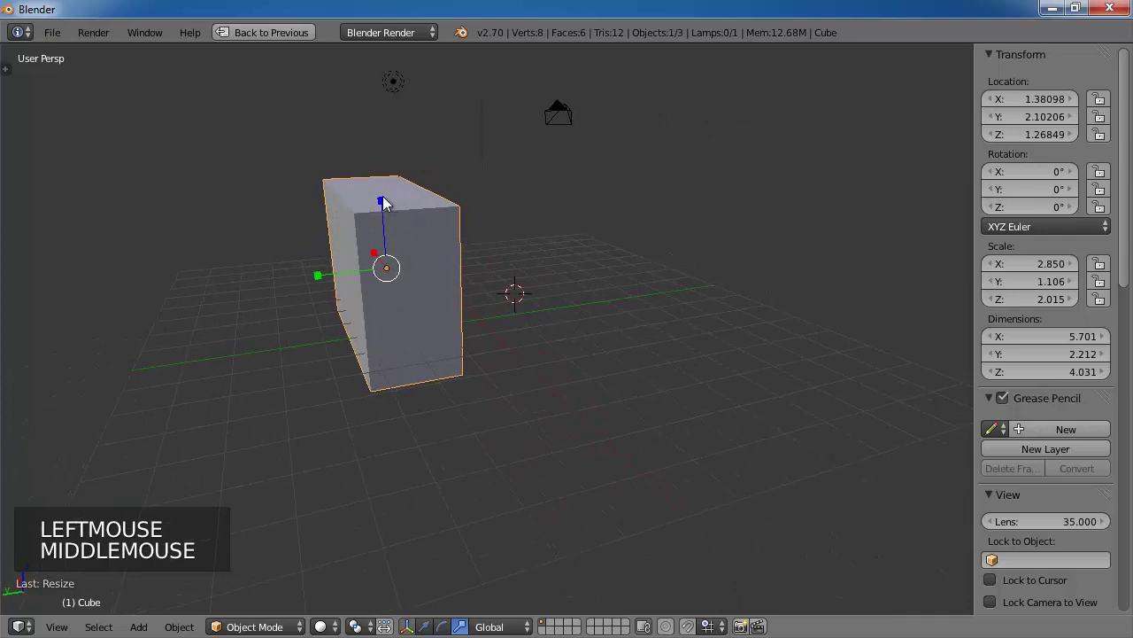
{"action": "left_click_drag", "start_coordinate": [381, 202], "coordinate": [385, 180]}
{"action": "left_click", "coordinate": [522, 232]}
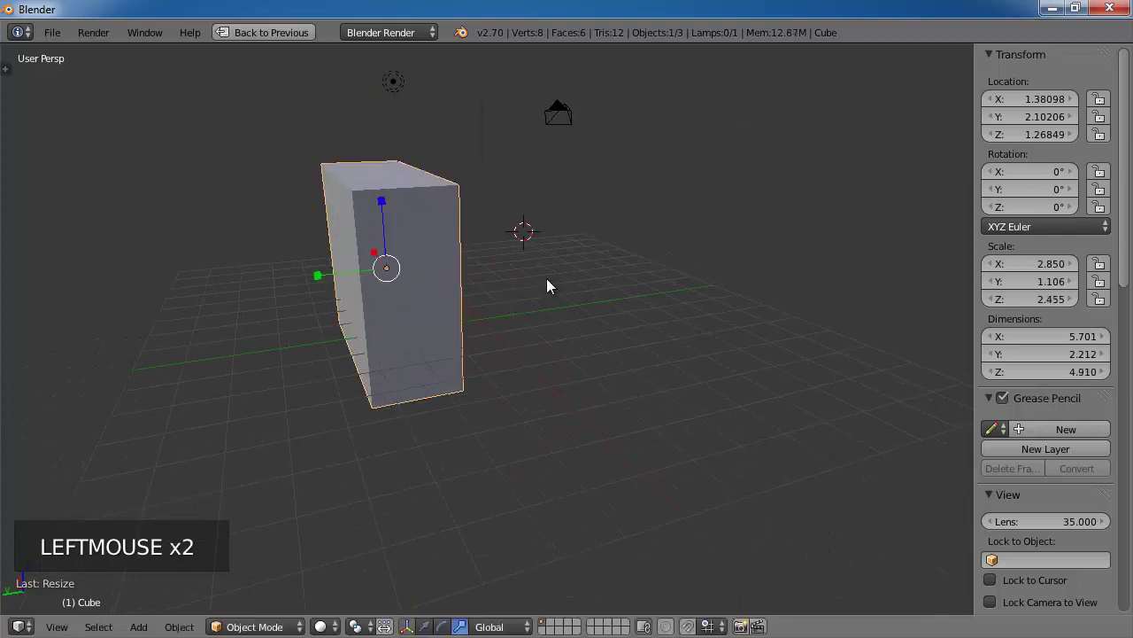
{"action": "middle_click_drag", "start_coordinate": [788, 330], "coordinate": [648, 338]}
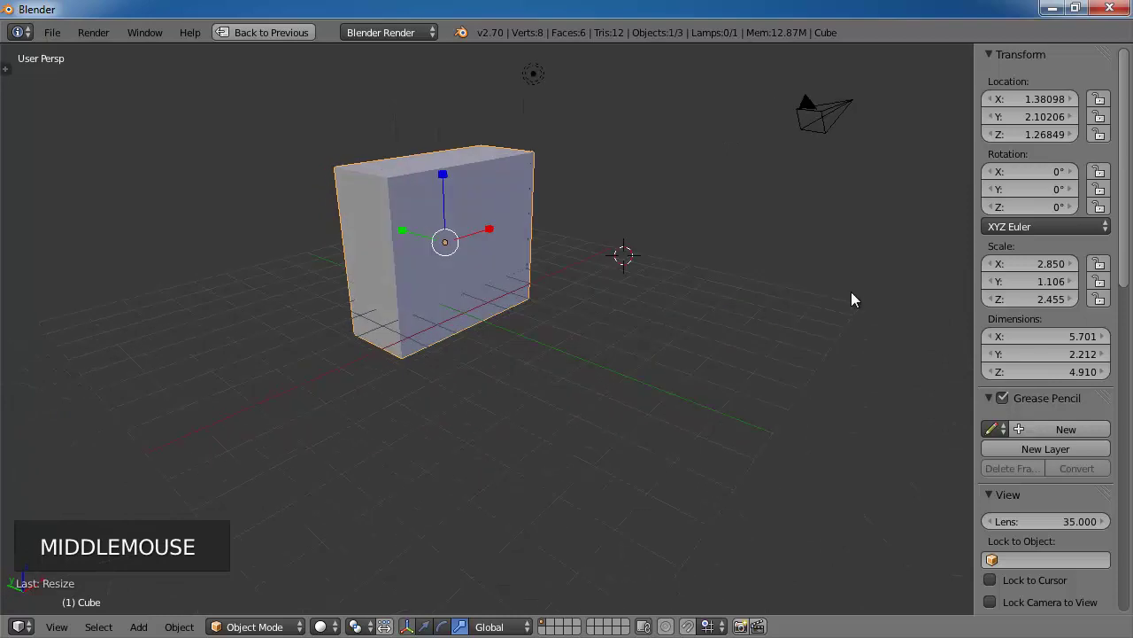
- Adjust the cube's X scale value in the N-panel, orbiting to check the result
{"action": "left_click", "coordinate": [1038, 263]}
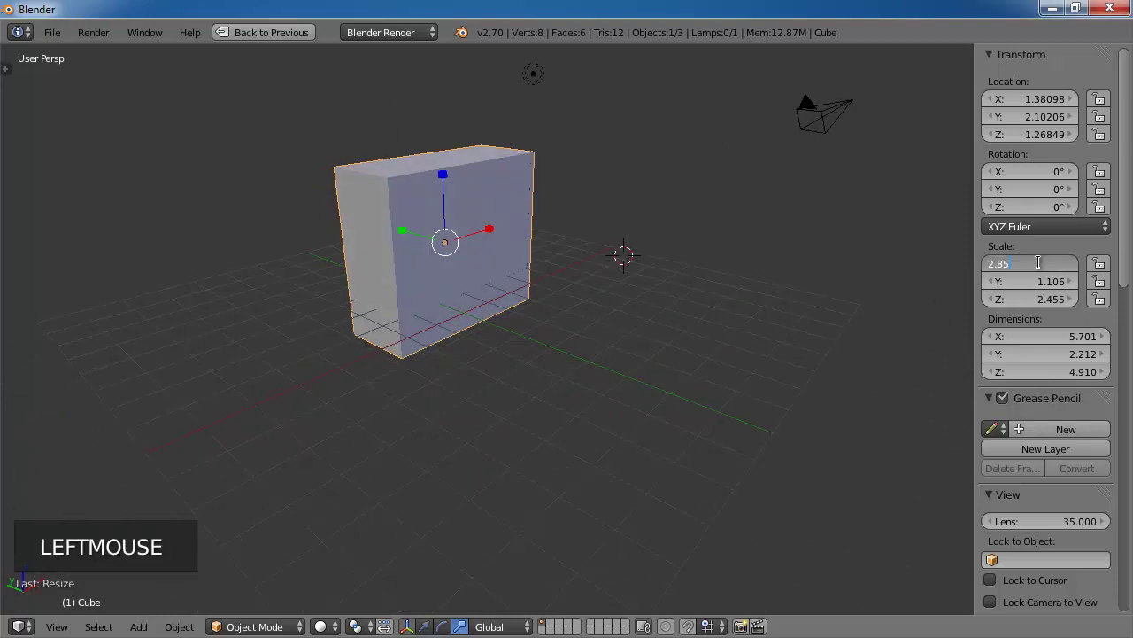
{"action": "left_click_drag", "start_coordinate": [1038, 263], "coordinate": [971, 264]}
{"action": "left_click", "coordinate": [713, 306]}
{"action": "middle_click_drag", "start_coordinate": [702, 322], "coordinate": [808, 322]}
{"action": "middle_click", "coordinate": [787, 317]}
{"action": "left_click", "coordinate": [1046, 263]}
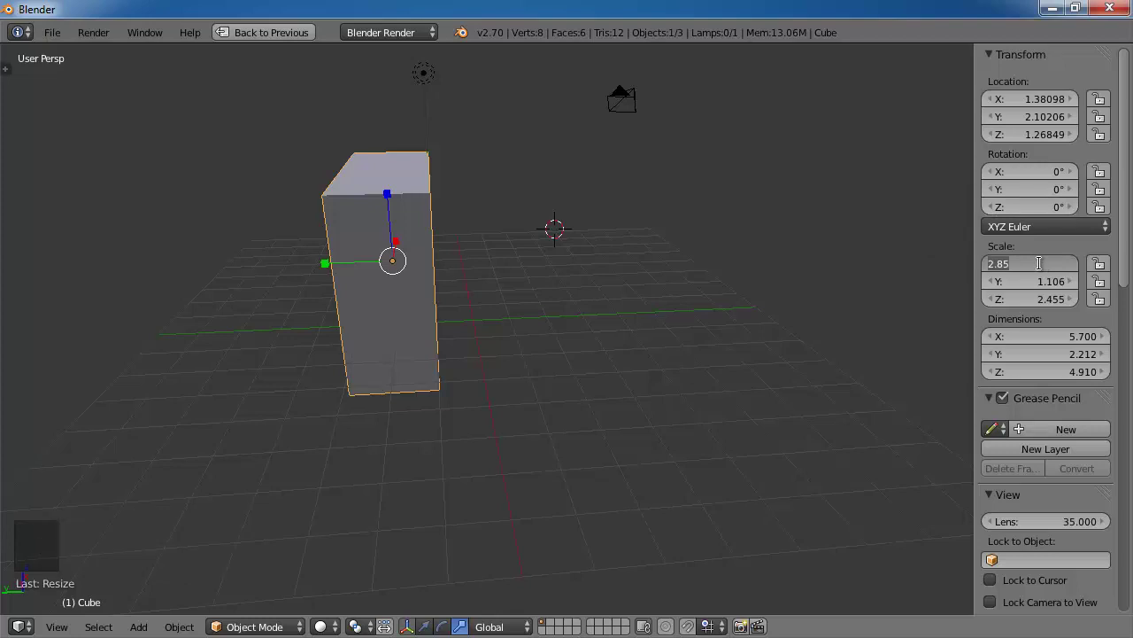
- Set the cube's location to 0, 0, 0 and keep X rotation at 0
{"action": "left_click", "coordinate": [1046, 98]}
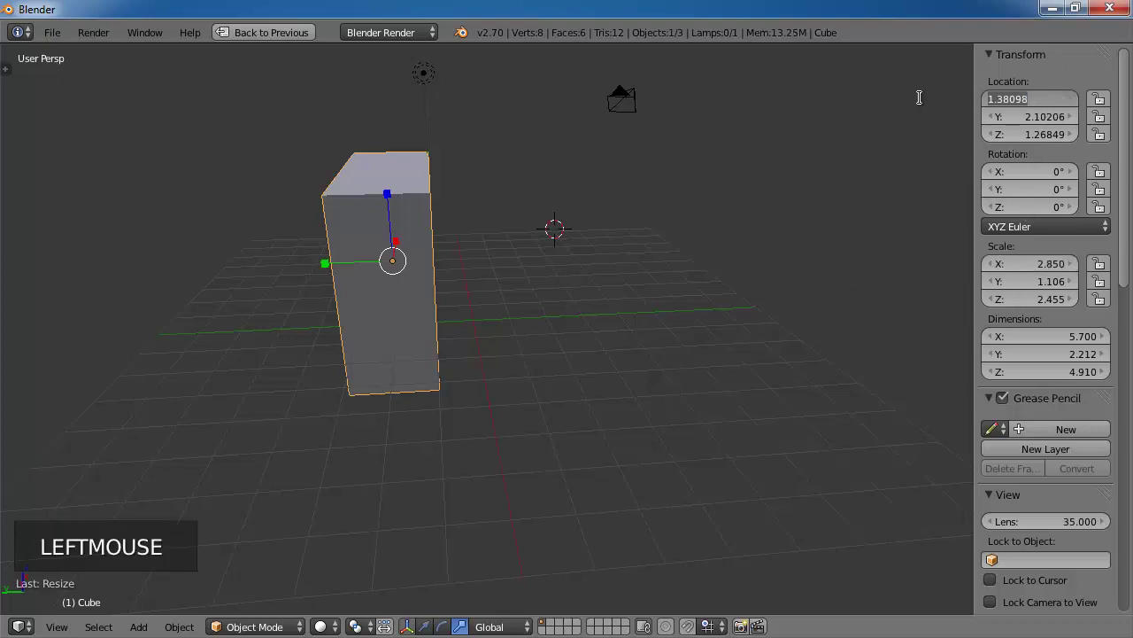
{"action": "type", "text": "0"}
{"action": "key", "text": "Tab"}
{"action": "type", "text": "0"}
{"action": "key", "text": "Tab"}
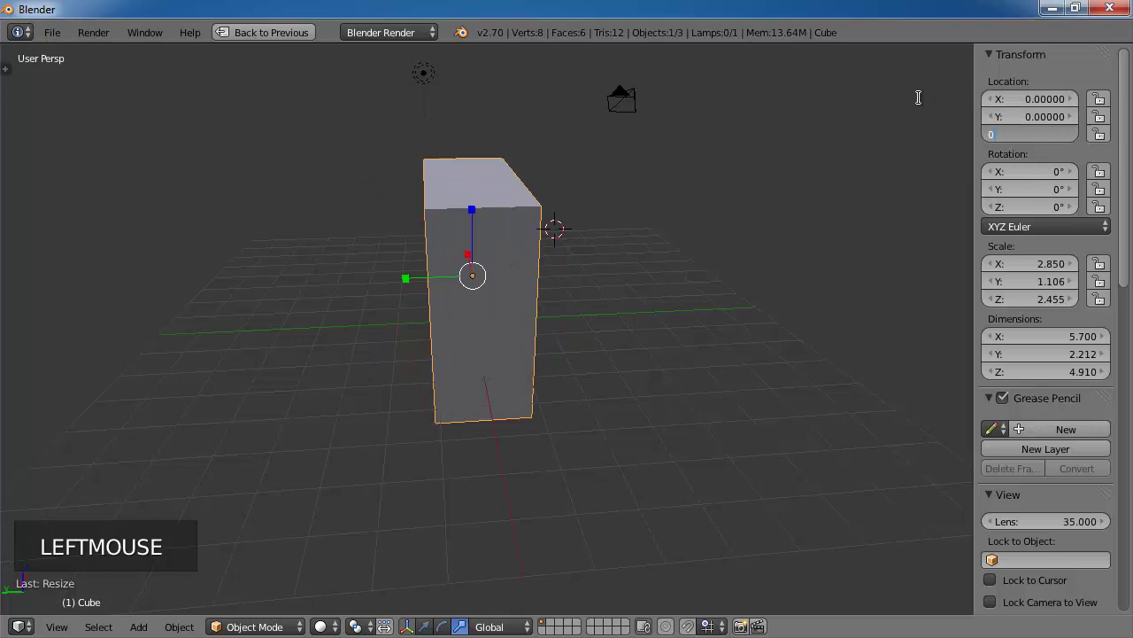
{"action": "type", "text": "0"}
{"action": "key", "text": "Tab"}
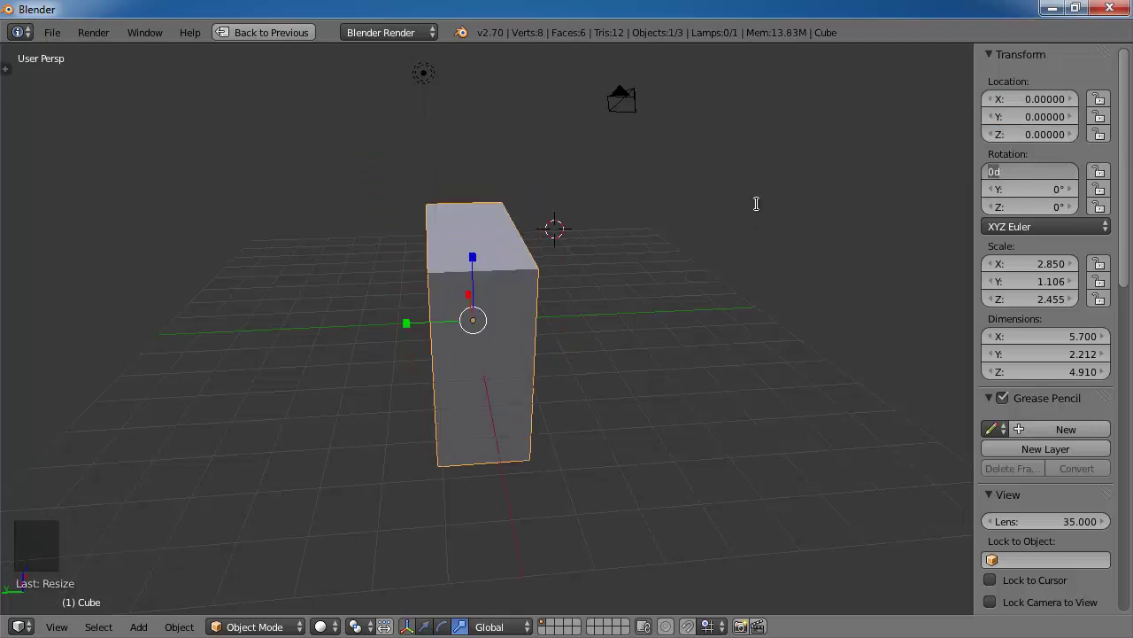
{"action": "key", "text": "Return"}
{"action": "middle_click_drag", "start_coordinate": [701, 261], "coordinate": [684, 280]}
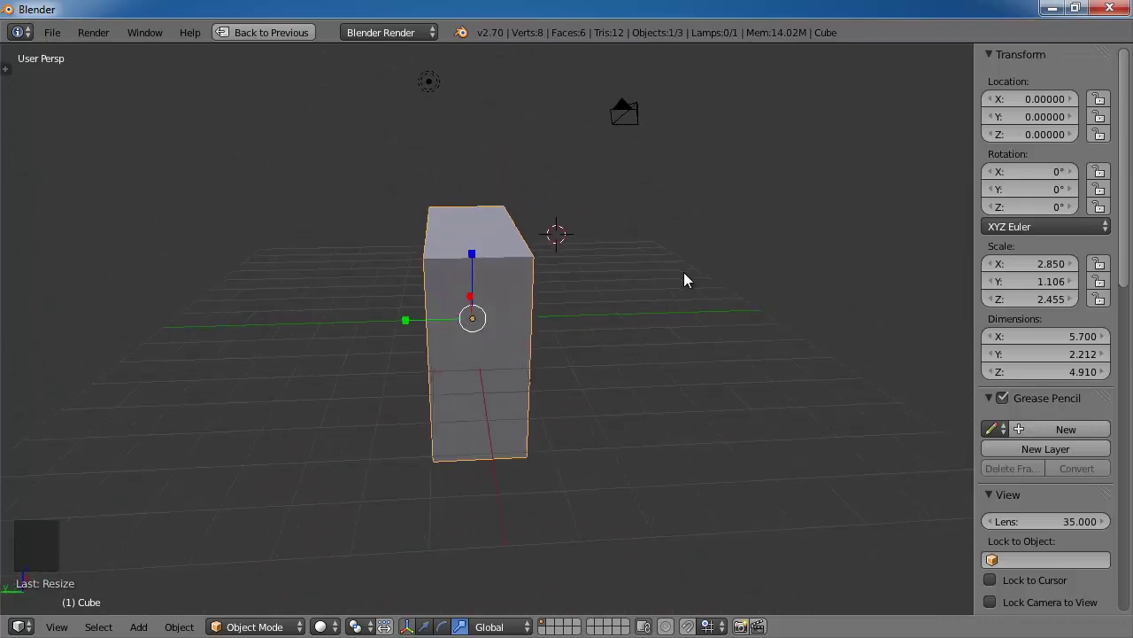
- Set the X scale to exactly 2.85, giving a width of 5.700
{"action": "left_click", "coordinate": [1039, 263]}
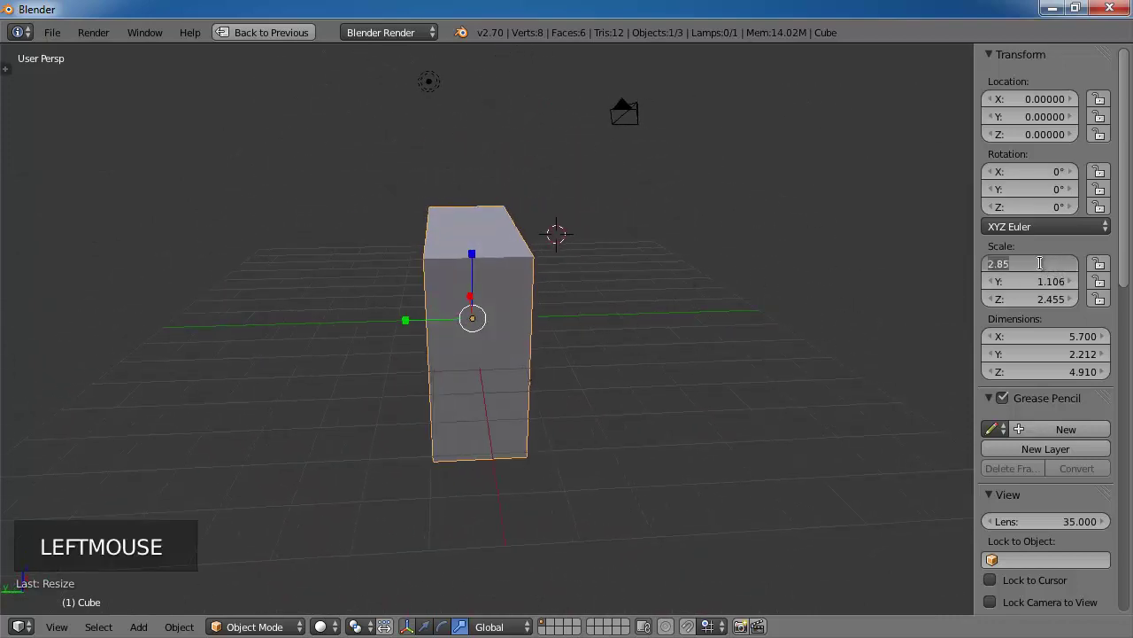
{"action": "left_click_drag", "start_coordinate": [1038, 262], "coordinate": [958, 270]}
{"action": "key", "text": "Return"}
{"action": "mouse_move", "coordinate": [676, 355]}
{"action": "middle_mouse_down"}
{"action": "mouse_move", "coordinate": [661, 336]}
{"action": "mouse_move", "coordinate": [667, 346]}
{"action": "middle_mouse_up"}
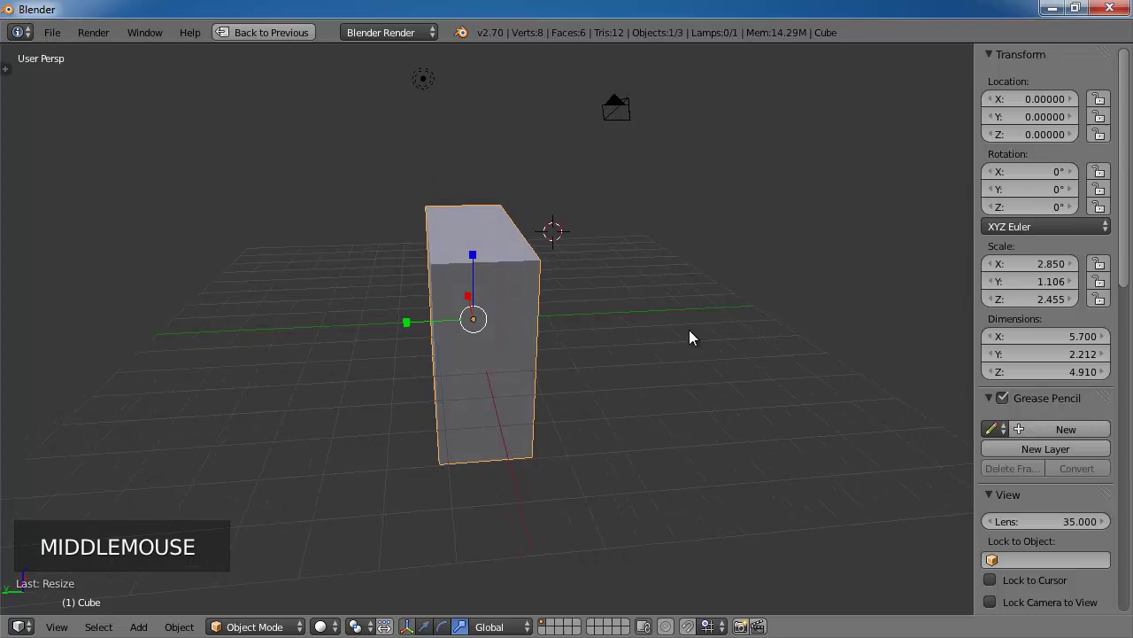
- In front view set Scale X to 3, then in right view Y to 1 and Z to 2.5
{"action": "key", "text": "KP_1"}
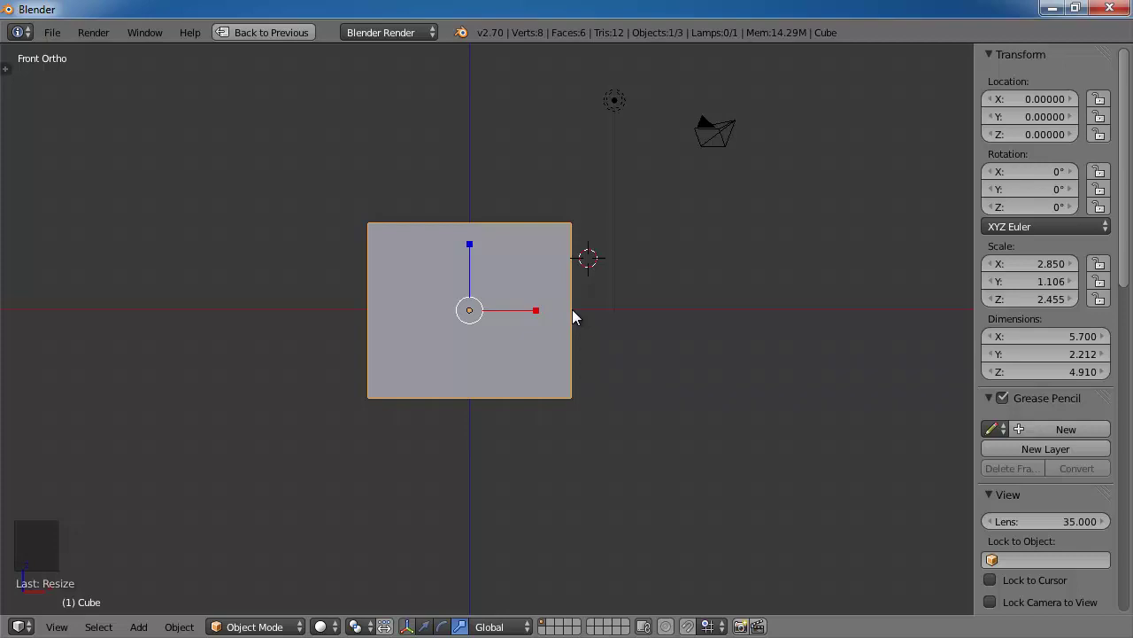
{"action": "left_click", "coordinate": [1032, 262]}
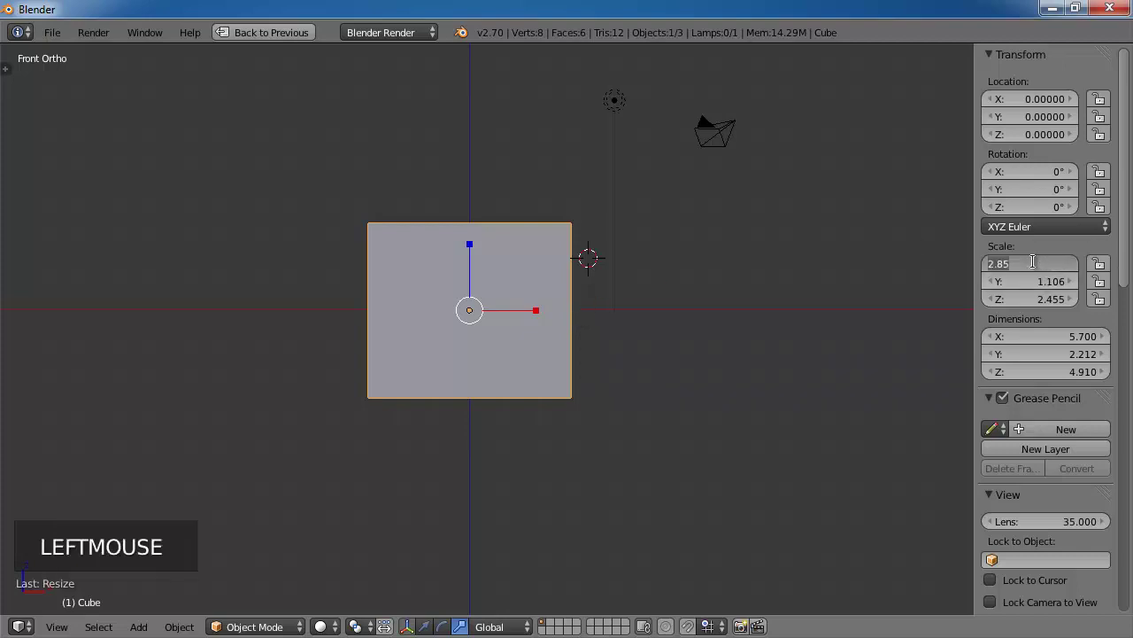
{"action": "type", "text": "3"}
{"action": "key", "text": "Return"}
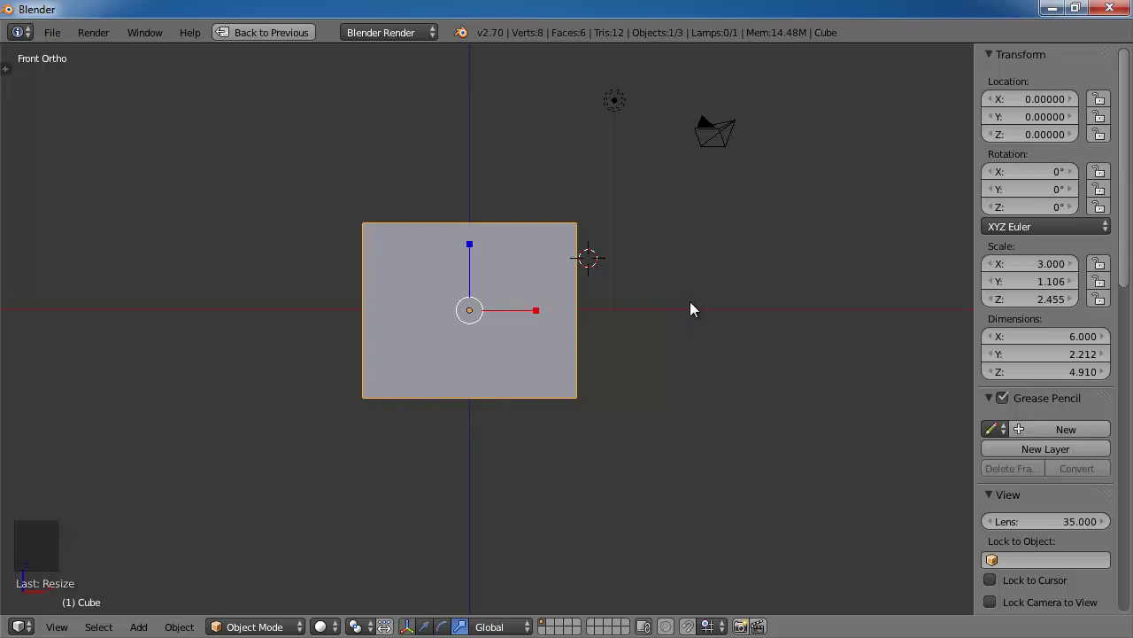
{"action": "key", "text": "KP_3"}
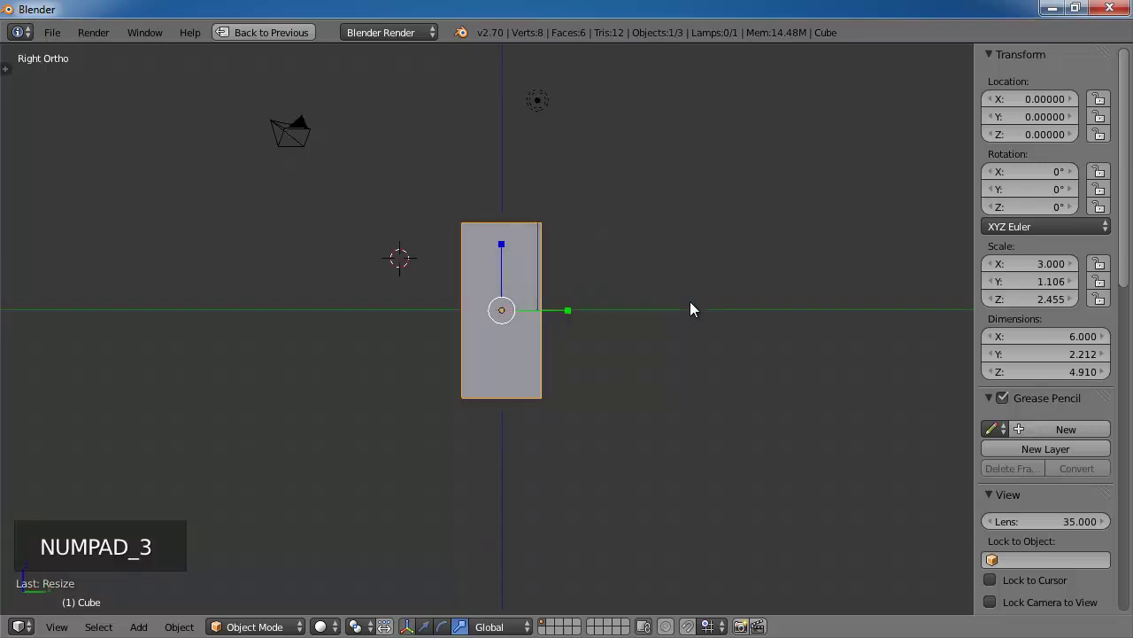
{"action": "left_click", "coordinate": [1038, 282]}
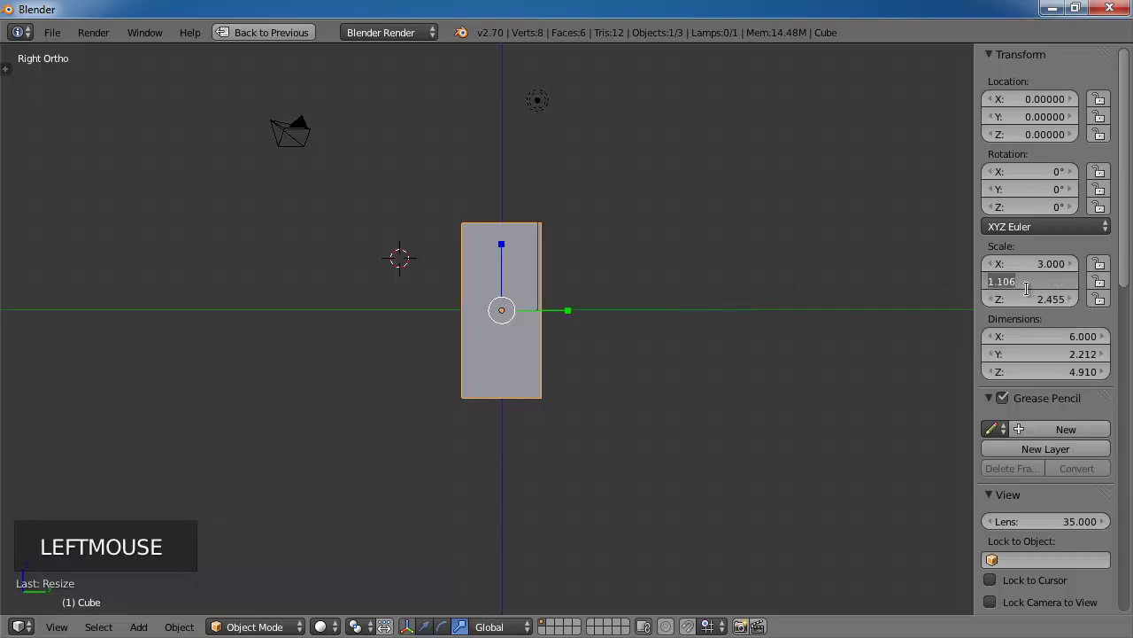
{"action": "type", "text": "1"}
{"action": "key", "text": "Return"}
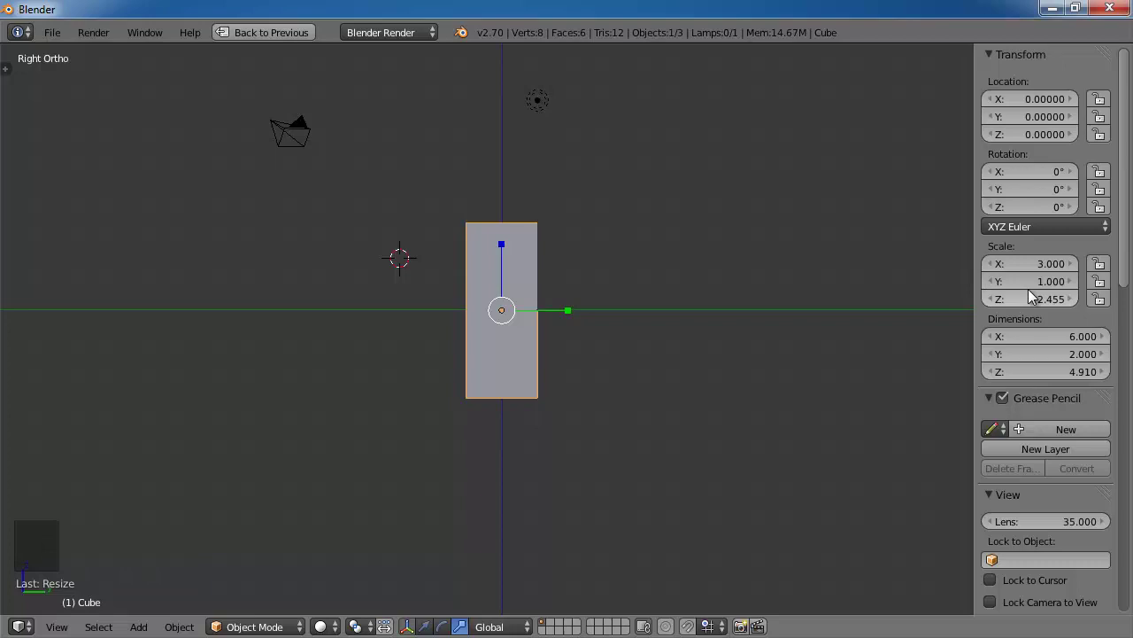
{"action": "left_click", "coordinate": [1029, 298]}
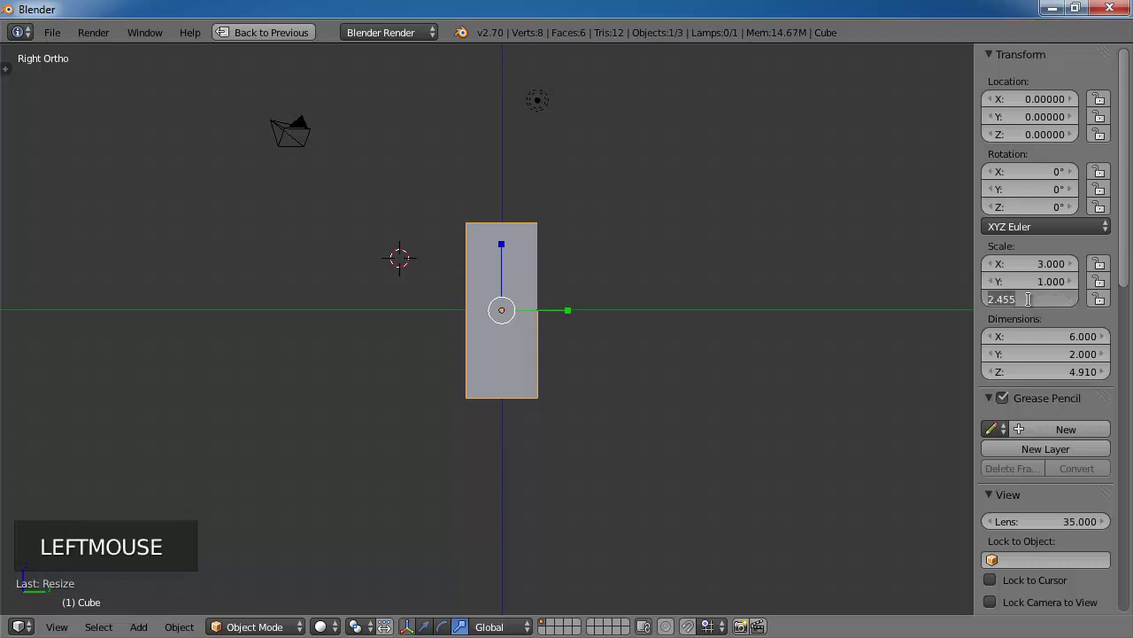
{"action": "type", "text": "2.5"}
{"action": "key", "text": "Return"}
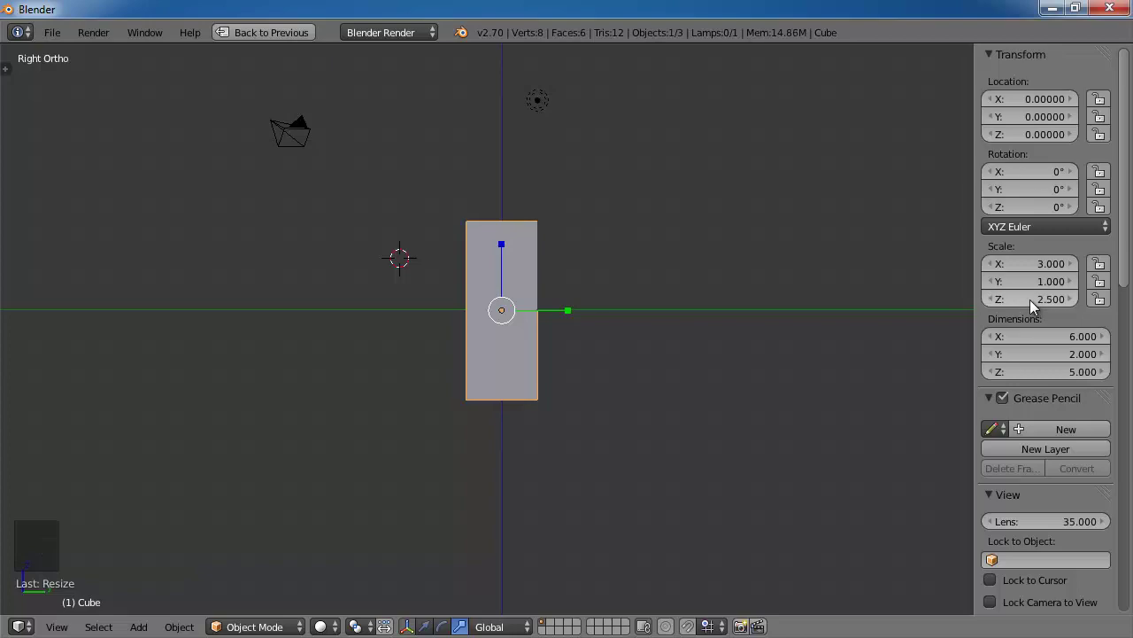
- Orbit from Right Ortho into User Perspective to inspect the 6 × 2 × 5 box
{"action": "middle_click_drag", "start_coordinate": [724, 253], "coordinate": [845, 362]}
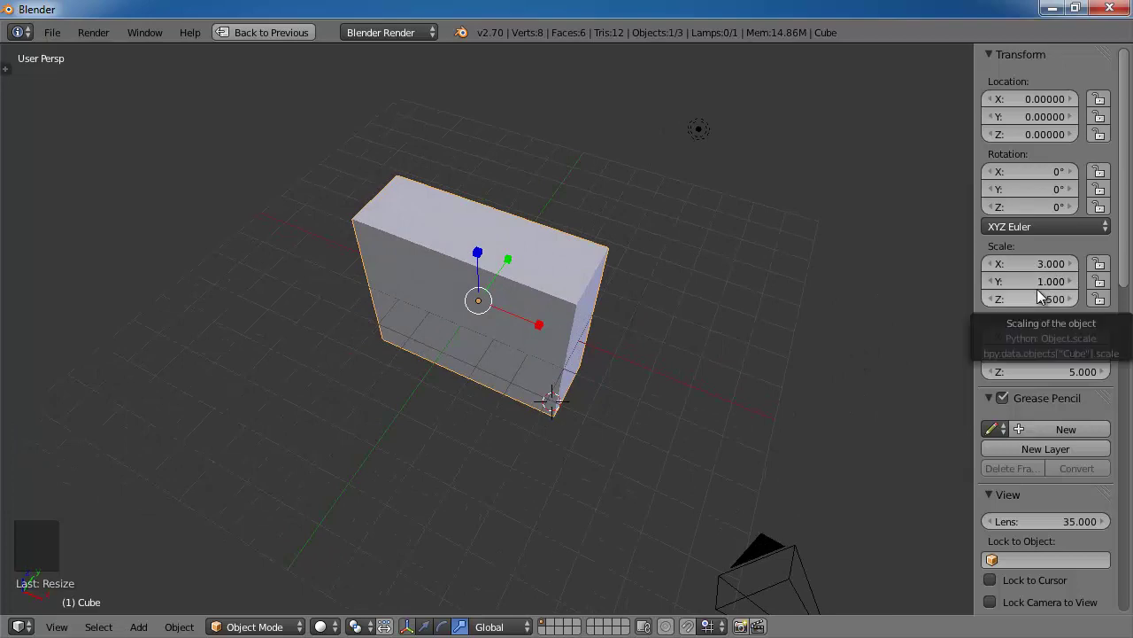
{"action": "middle_click_drag", "start_coordinate": [727, 282], "coordinate": [651, 234]}
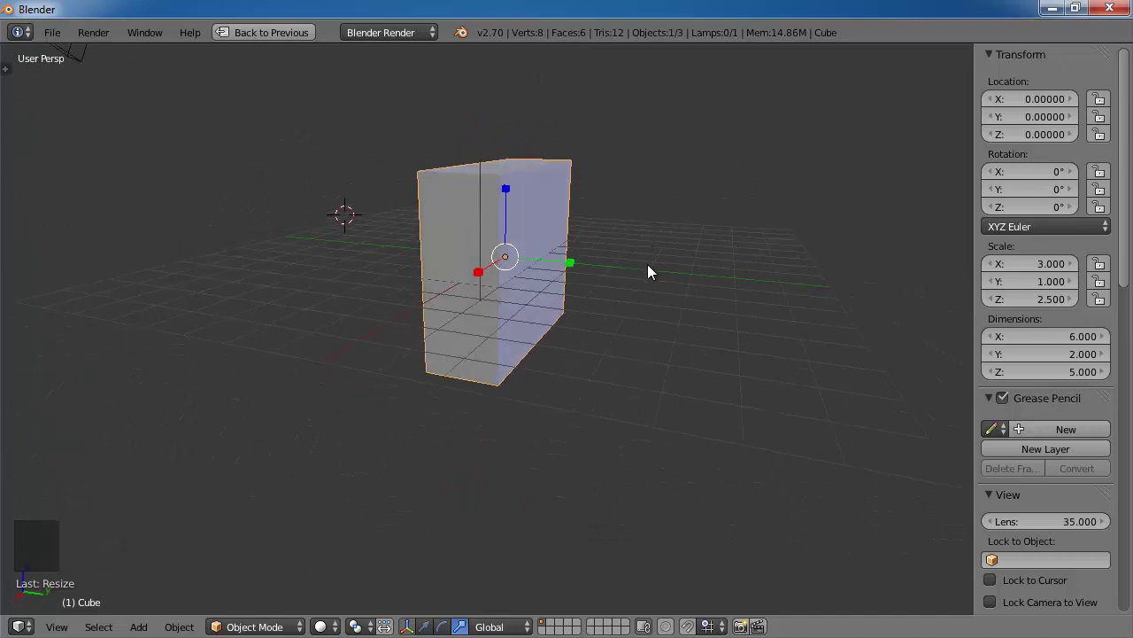